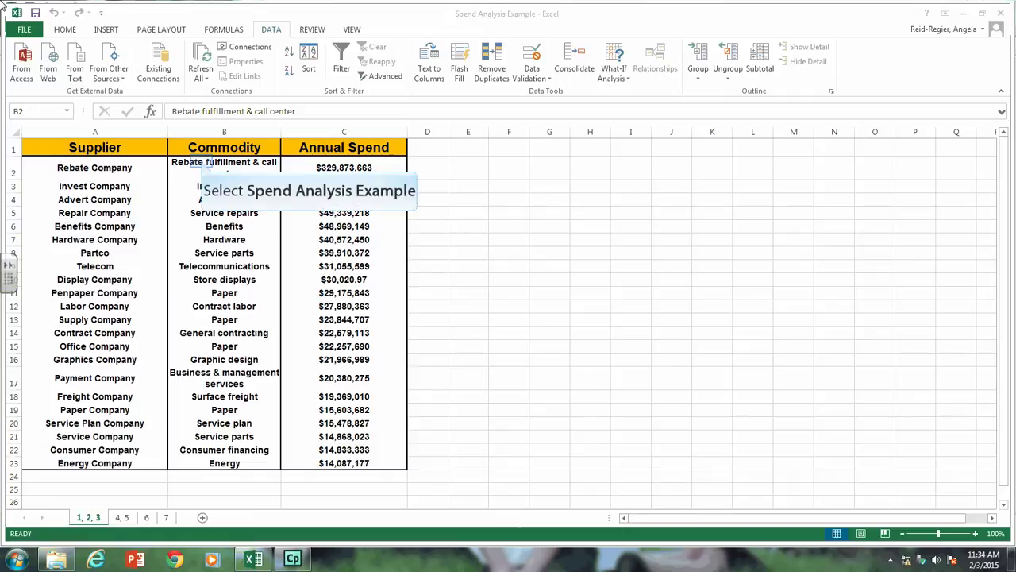
# Sort the supplier table by Commodity from A to Z and add Sum subtotals of Annual Spend at each change in Commodity
pyautogui.click(205, 164)
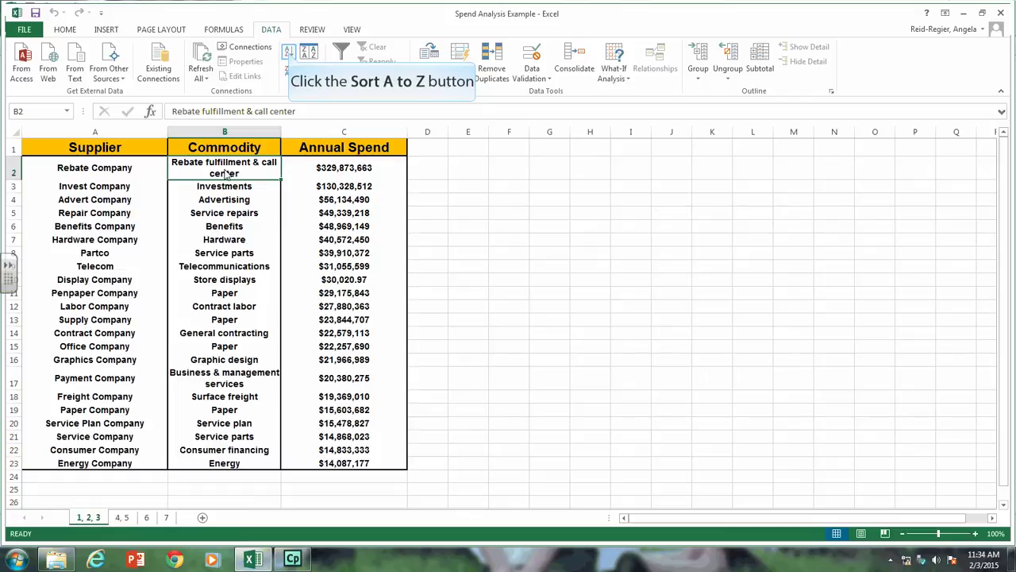
pyautogui.click(289, 54)
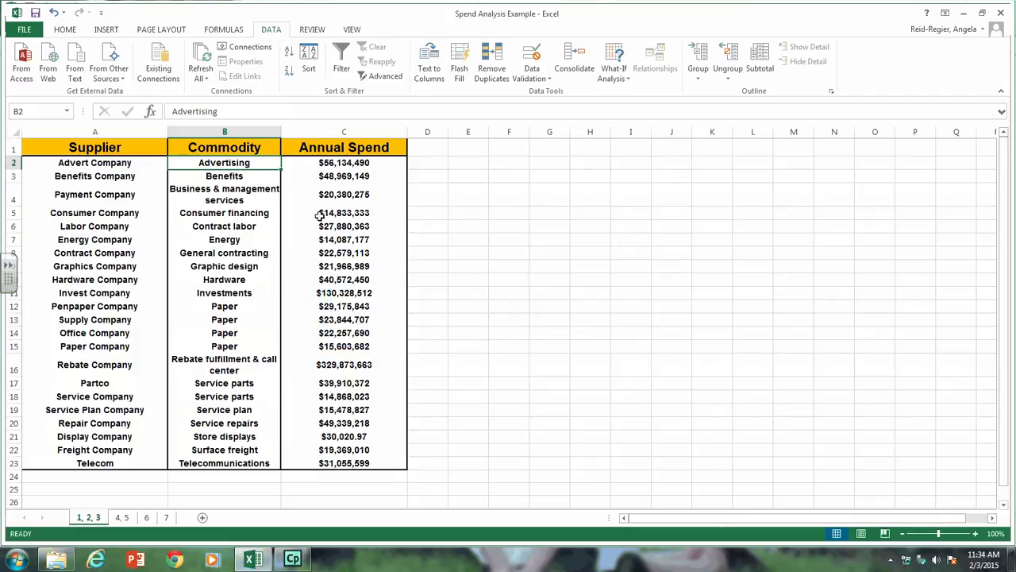
pyautogui.click(320, 295)
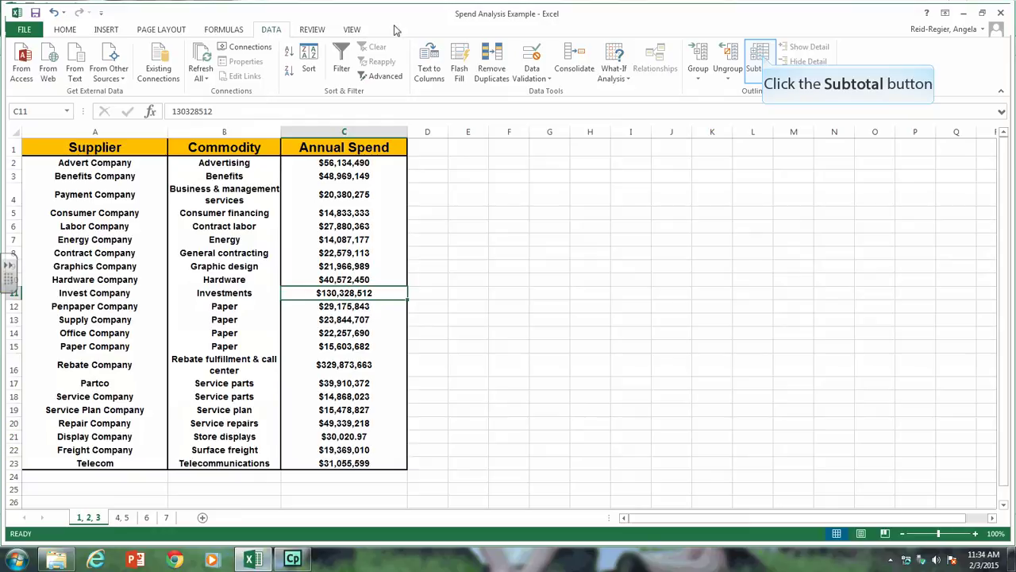
pyautogui.click(761, 59)
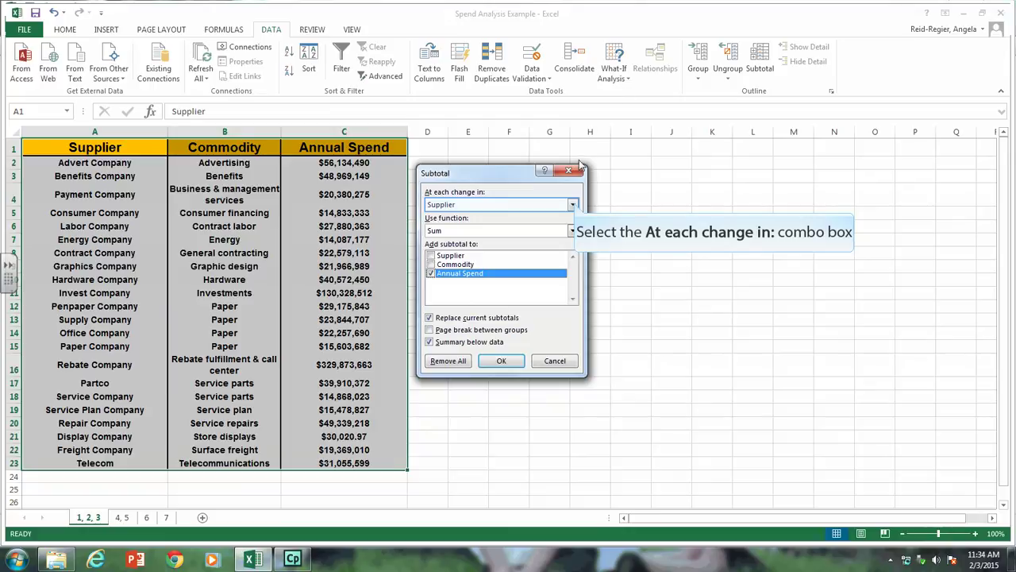
pyautogui.click(573, 204)
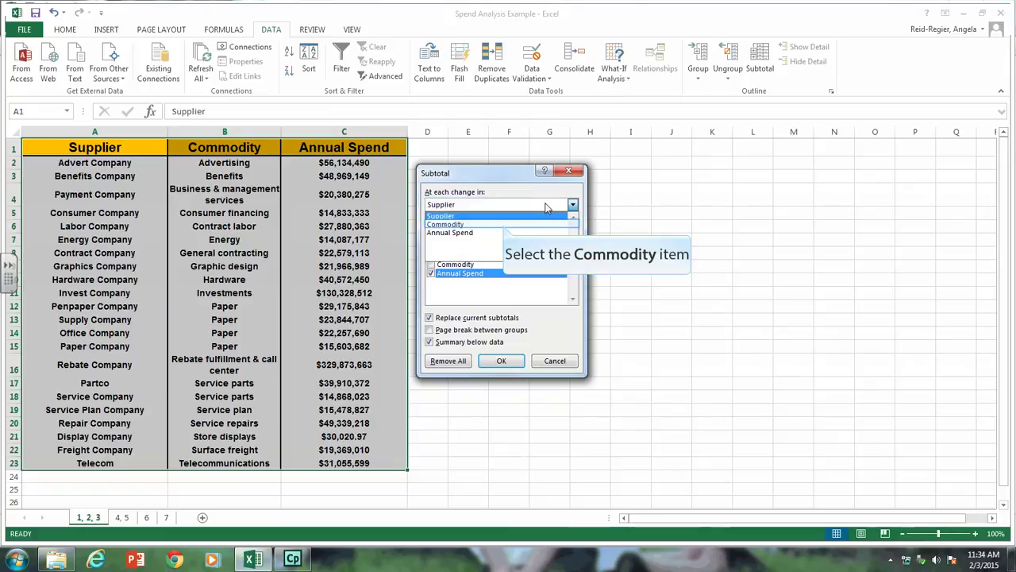
pyautogui.click(505, 225)
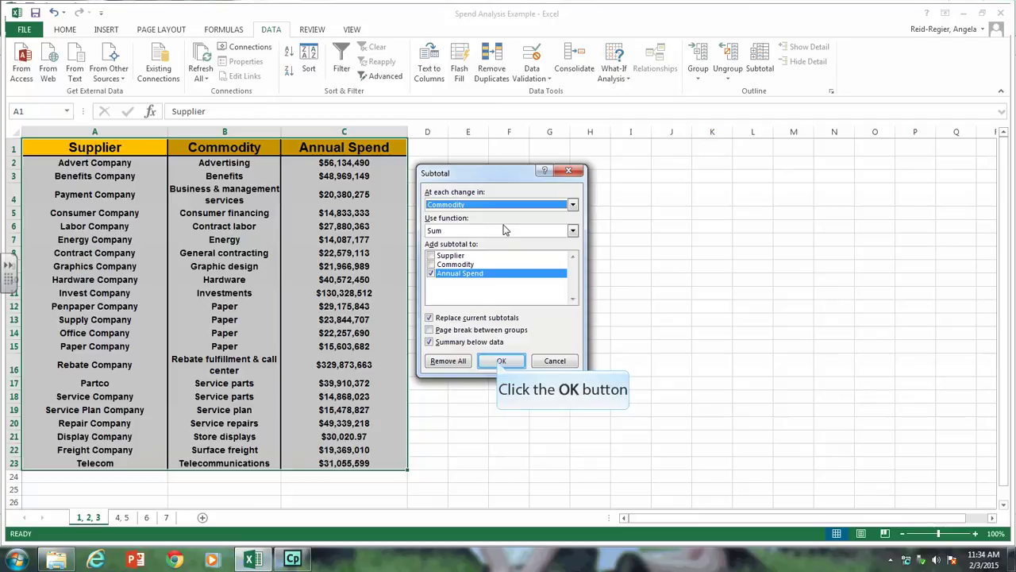
pyautogui.click(500, 361)
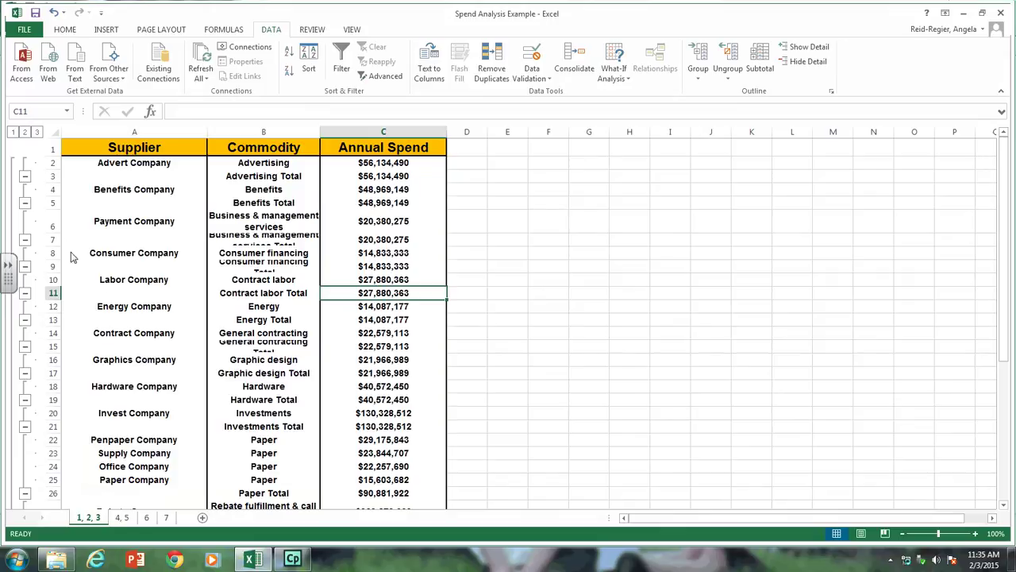
# Collapse the outline to the commodity totals and sort them by Annual Spend from largest to smallest
pyautogui.click(24, 132)
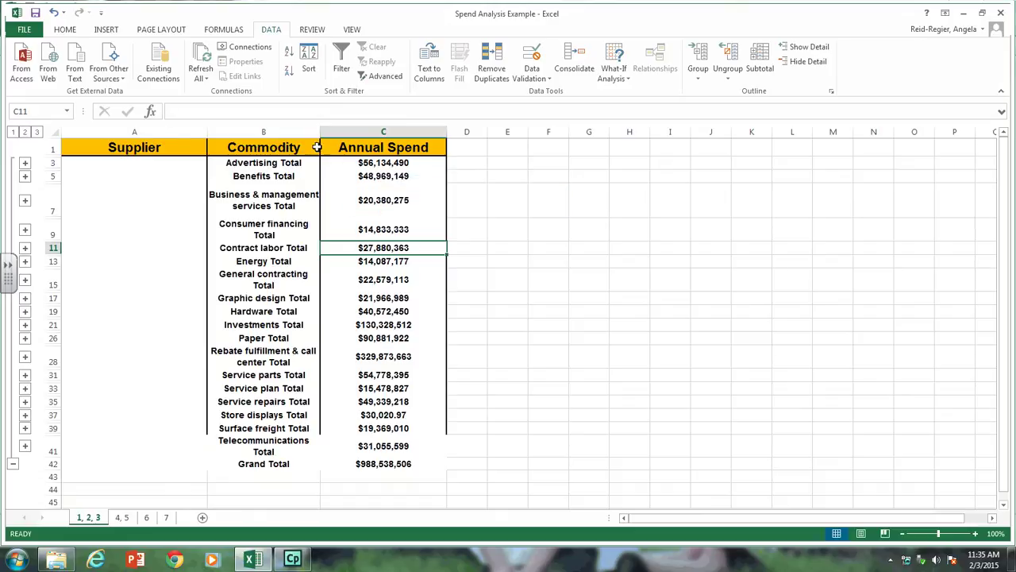
pyautogui.click(349, 162)
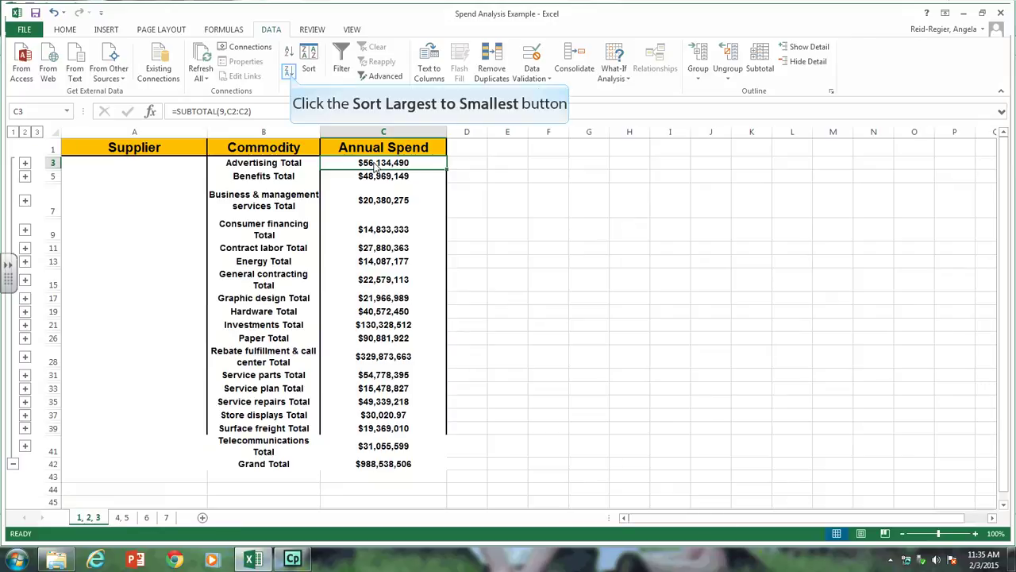
pyautogui.click(290, 72)
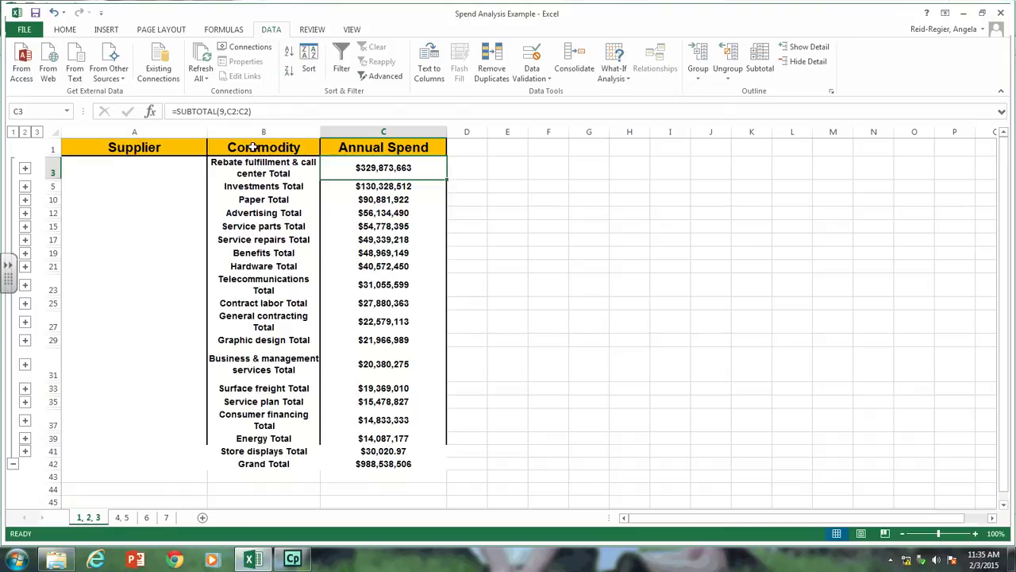
# Insert a 2-D clustered column chart from the Commodity and Annual Spend headers through the Contract labor Total row
pyautogui.moveTo(253, 147); pyautogui.dragTo(349, 306)
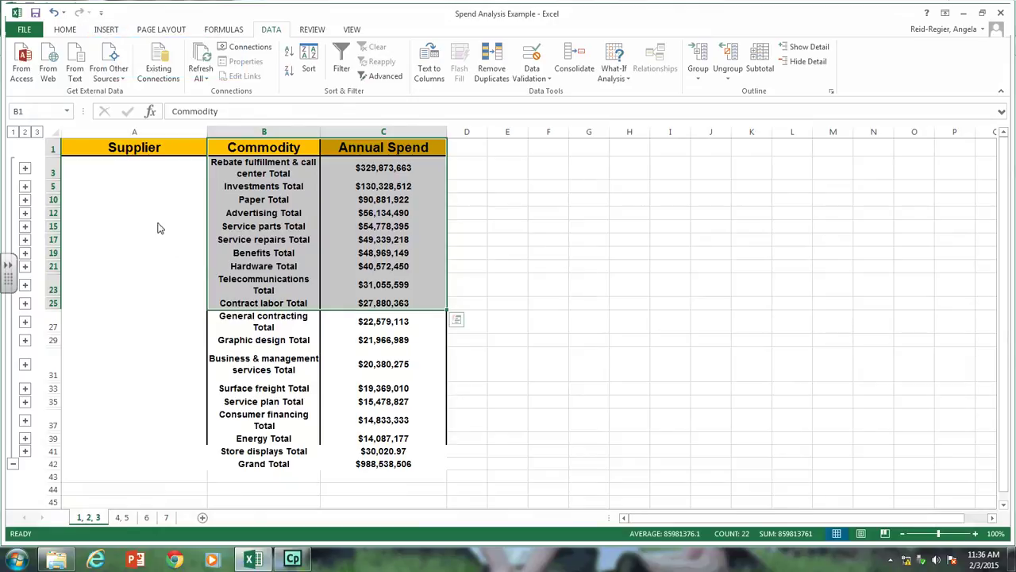
pyautogui.click(107, 31)
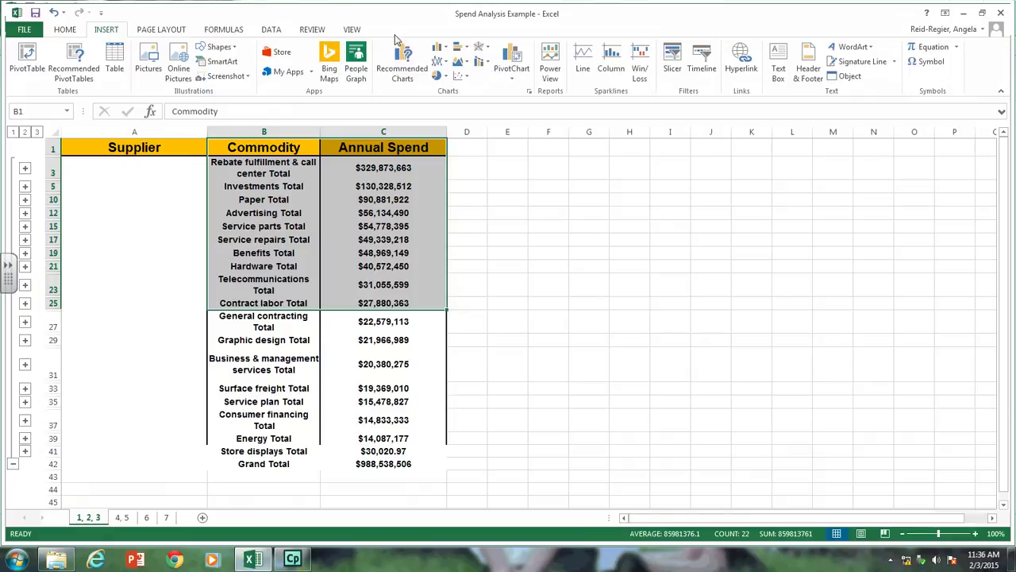
pyautogui.click(438, 49)
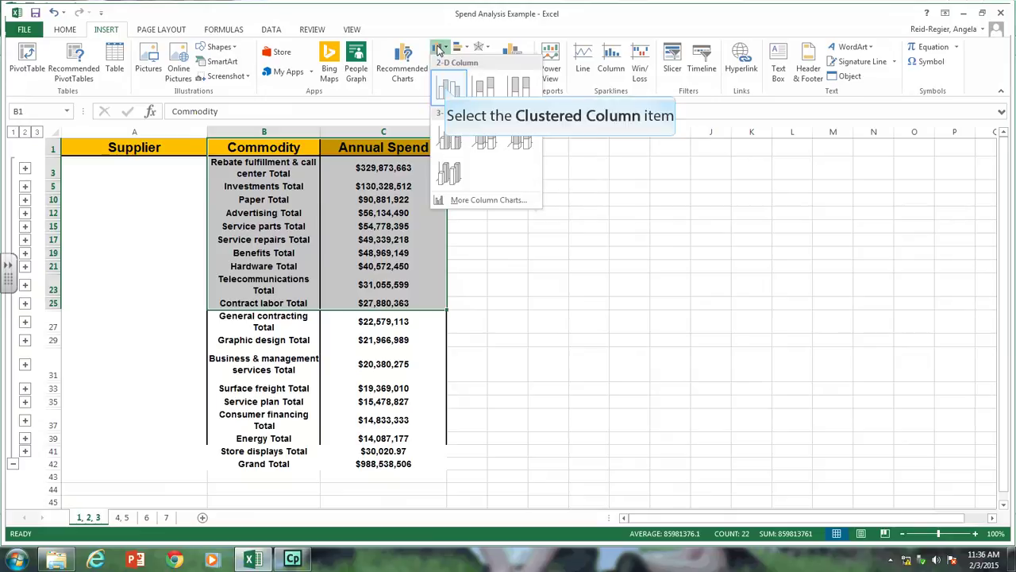
pyautogui.click(446, 89)
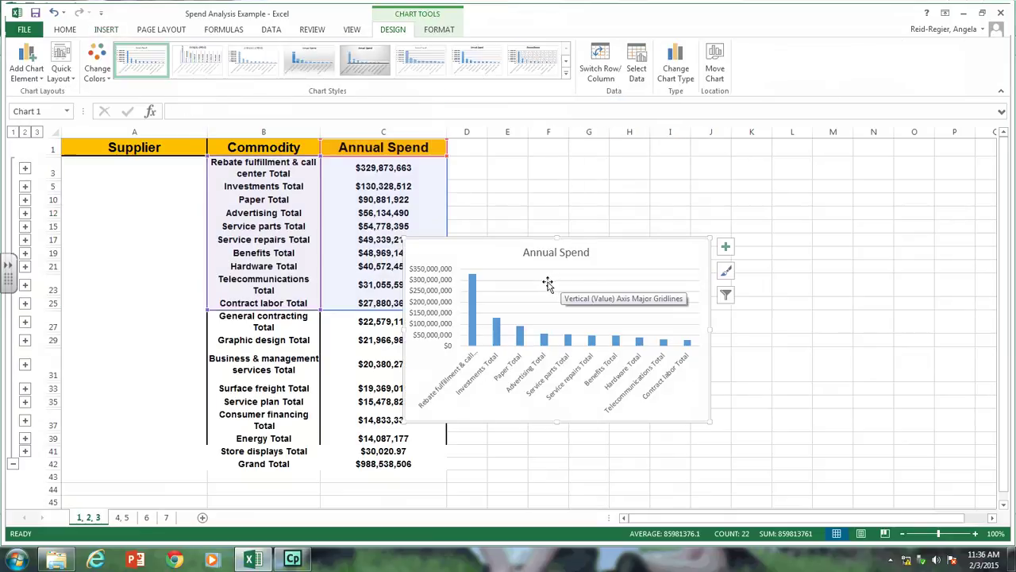
pyautogui.moveTo(546, 285); pyautogui.dragTo(620, 220)
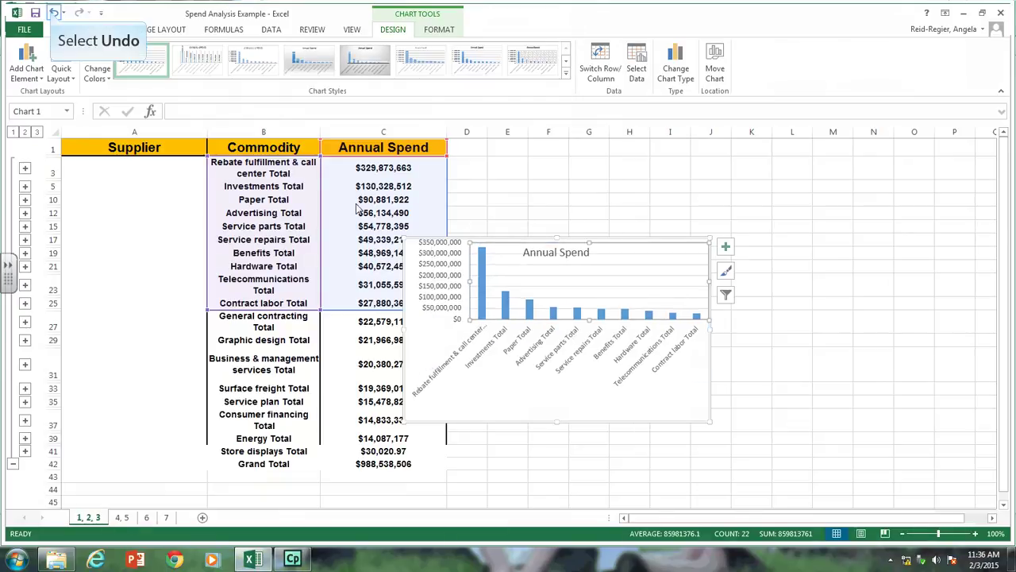
pyautogui.click(53, 12)
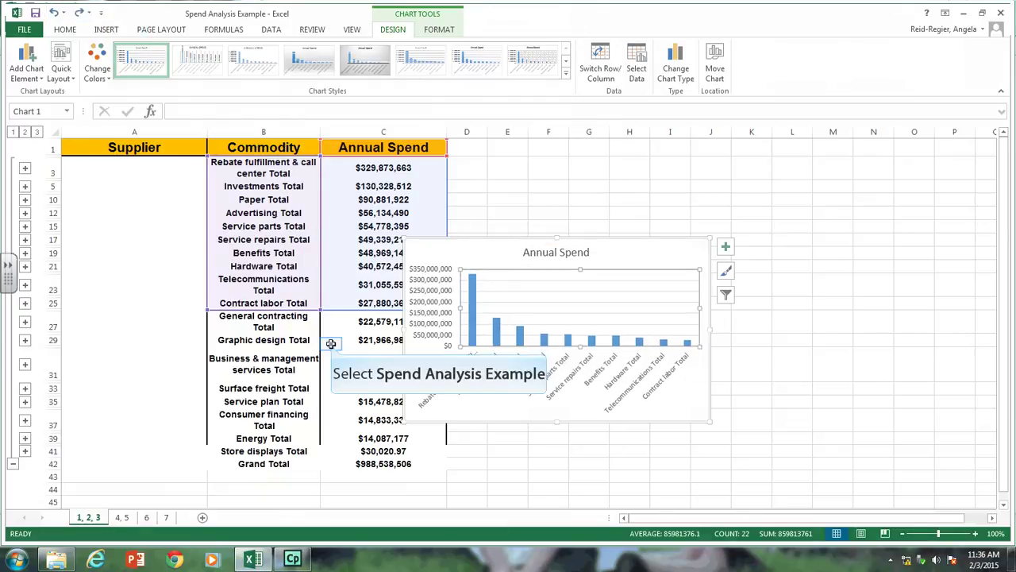
pyautogui.click(331, 343)
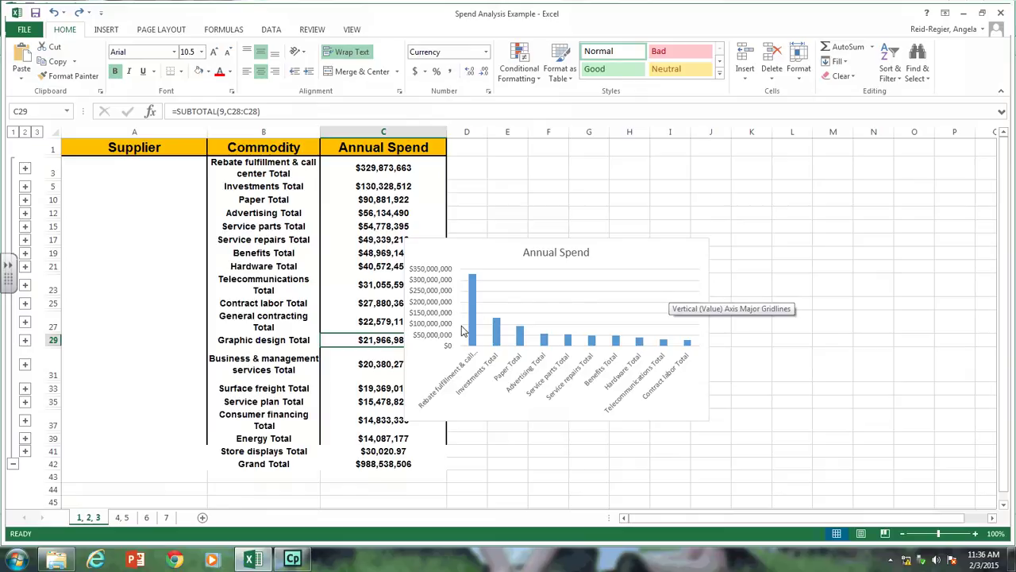
pyautogui.moveTo(463, 329)
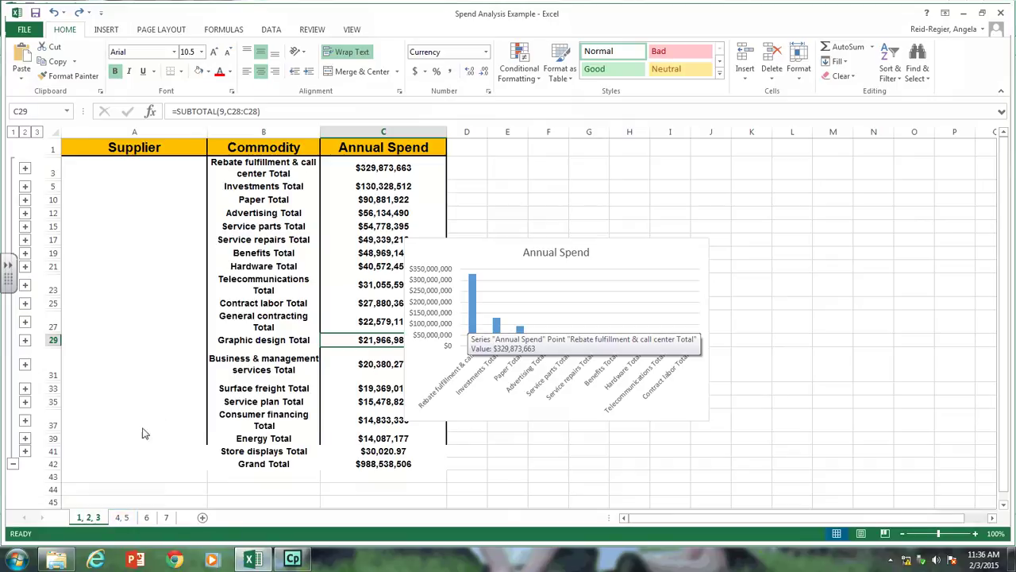
# Sort the supplier table on the sheet "4, 5" by Commodity from A to Z
pyautogui.click(121, 516)
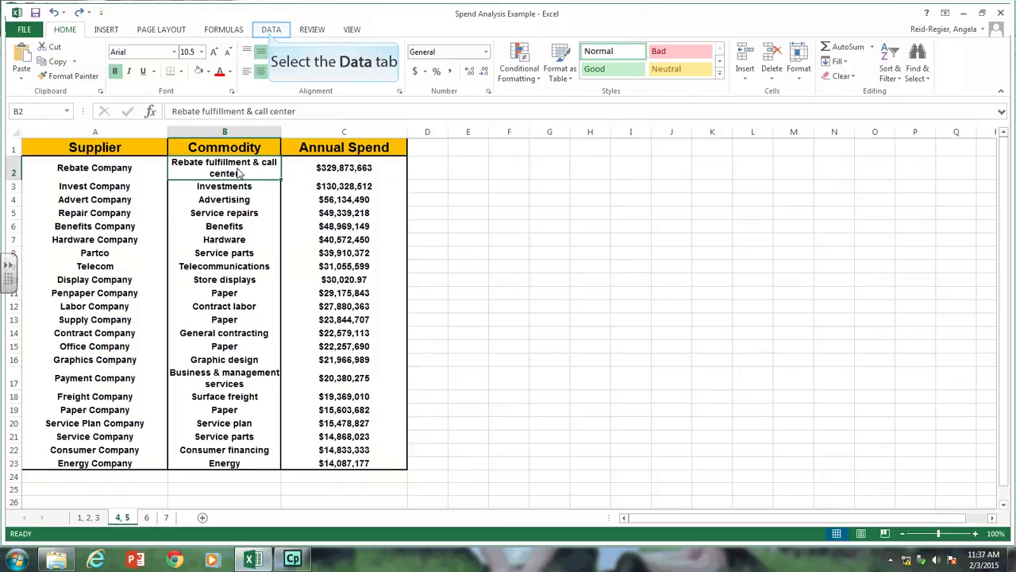
pyautogui.click(269, 32)
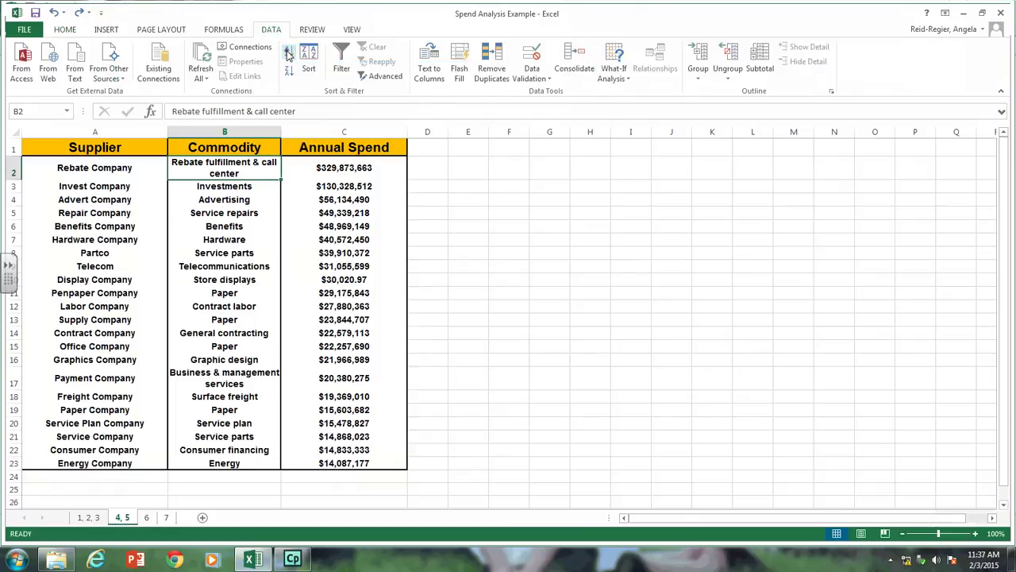
pyautogui.click(289, 54)
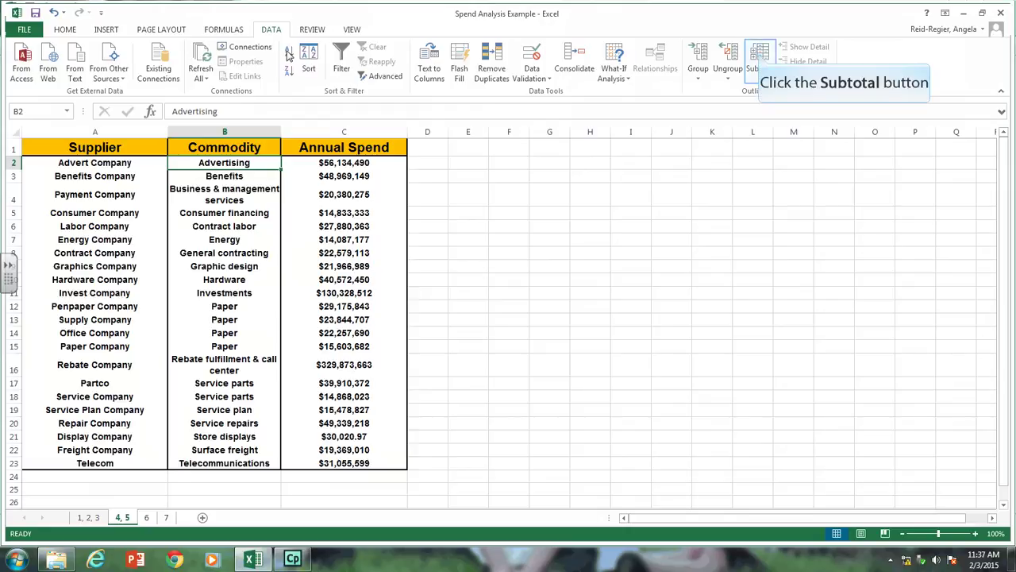
# Add Count subtotals at each change in Commodity, applied to Supplier instead of Annual Spend
pyautogui.click(760, 57)
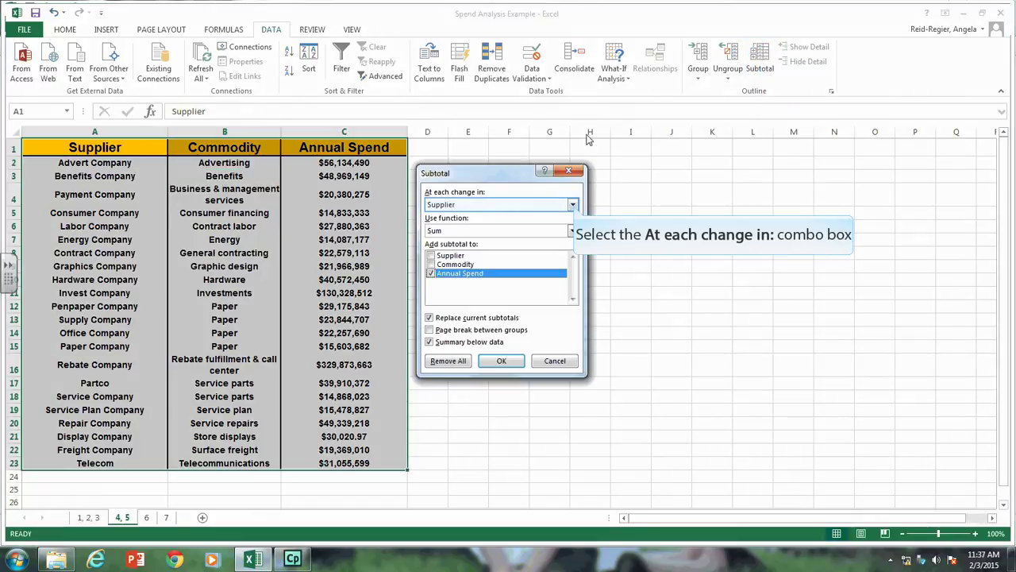
pyautogui.click(547, 208)
pyautogui.click(510, 225)
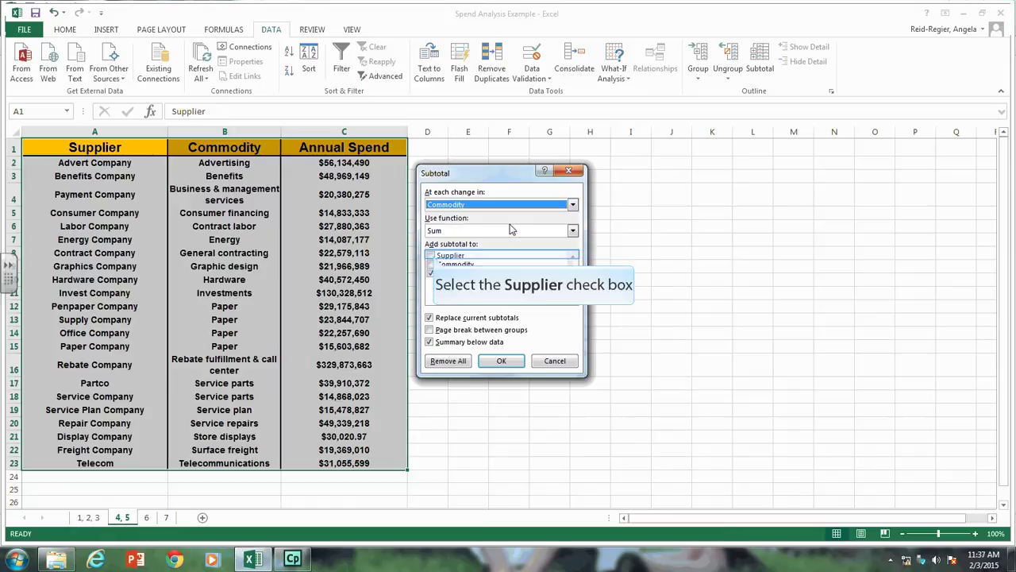
pyautogui.click(431, 256)
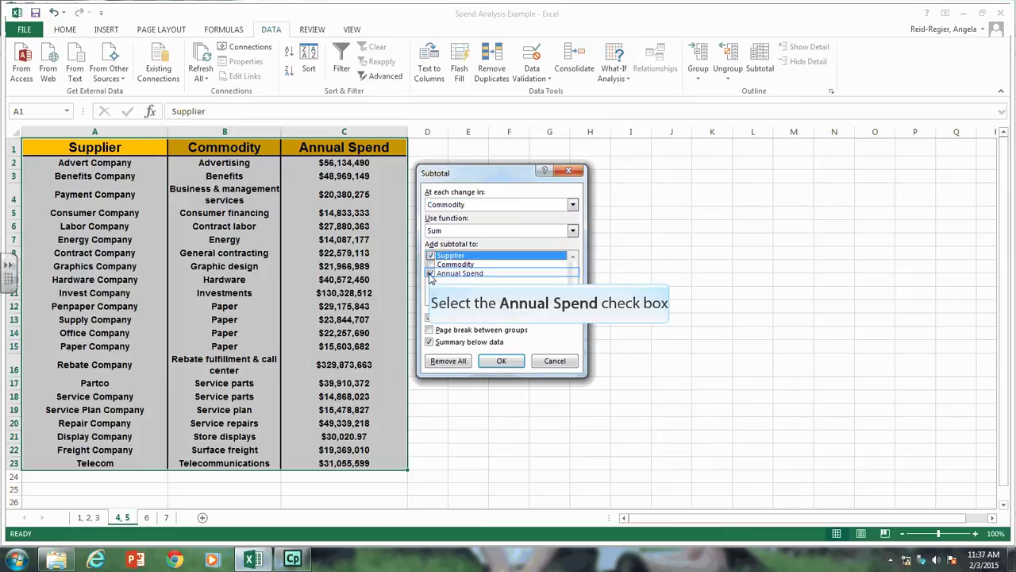
pyautogui.click(430, 274)
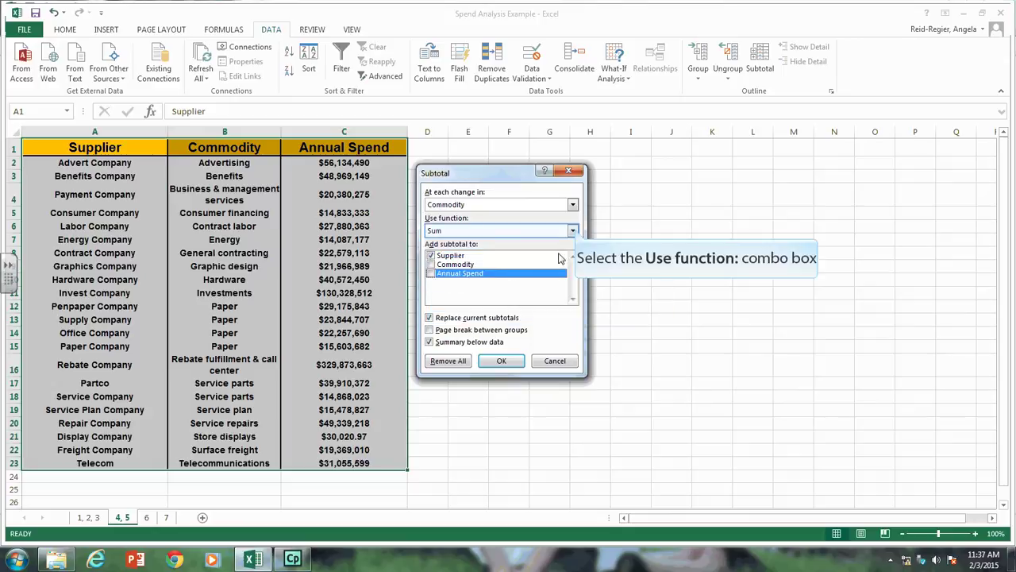
pyautogui.click(573, 230)
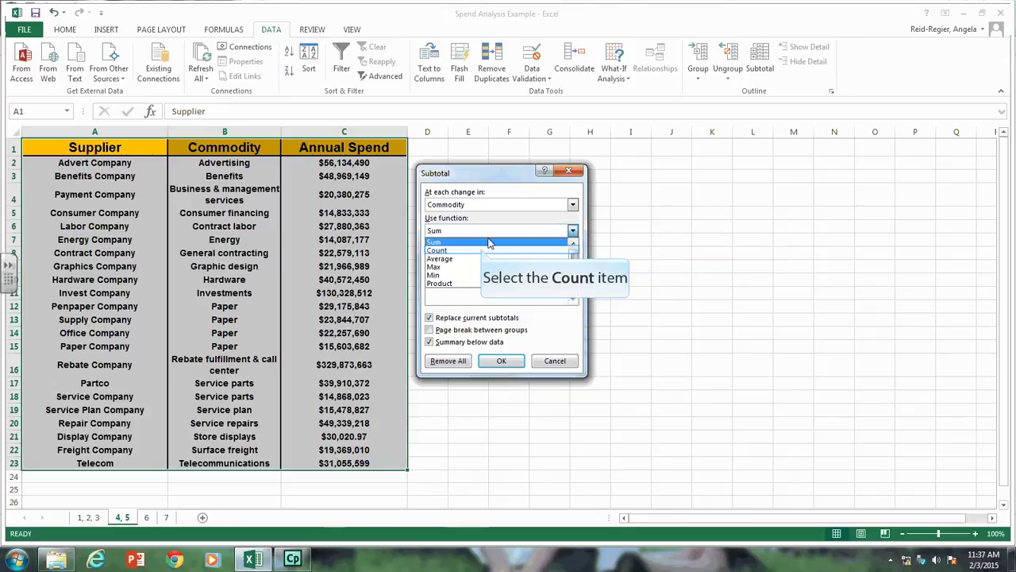
pyautogui.click(482, 252)
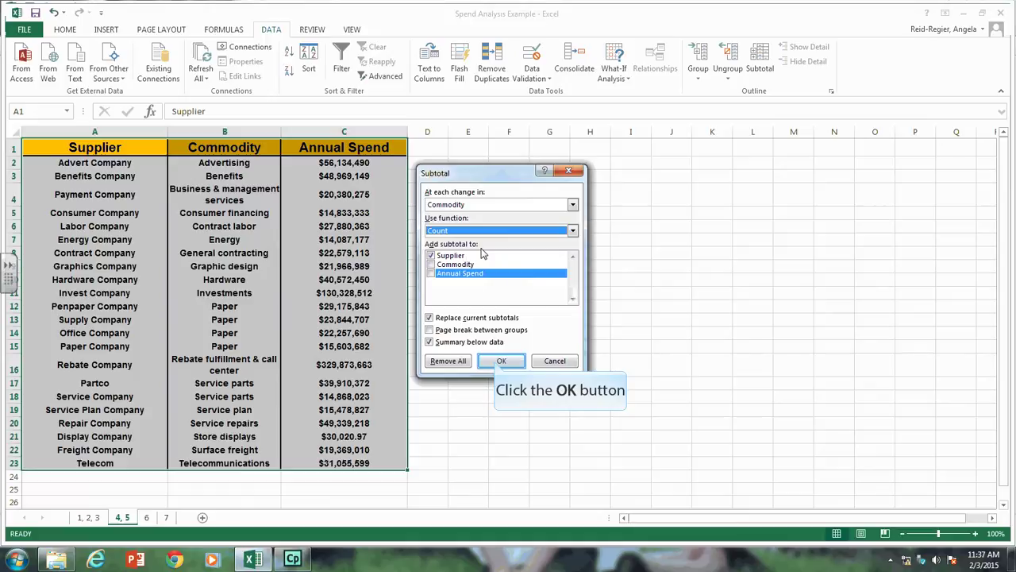
pyautogui.click(499, 361)
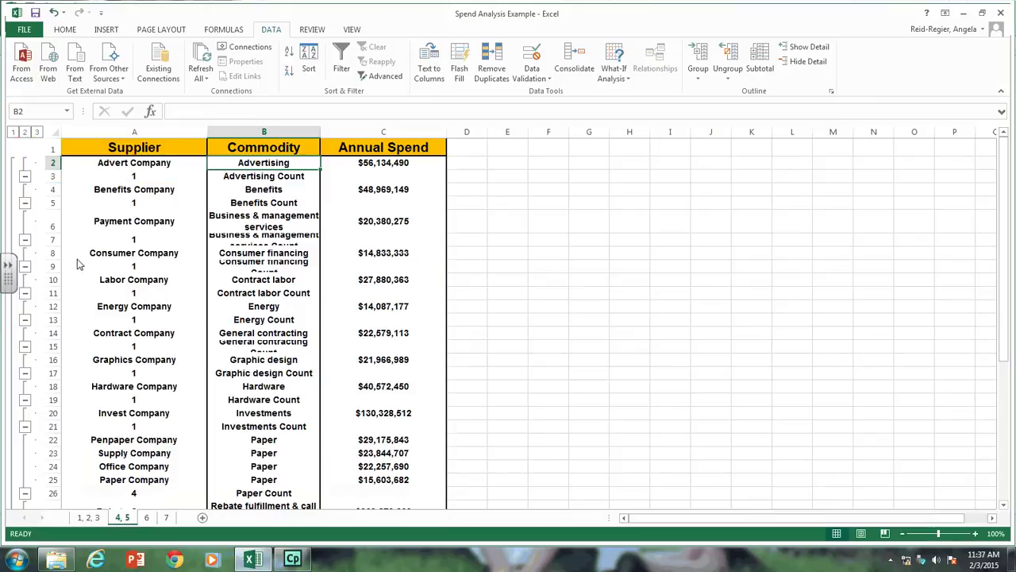
# Collapse the outline to the commodity counts and sort them by the Supplier column from largest to smallest
pyautogui.click(24, 132)
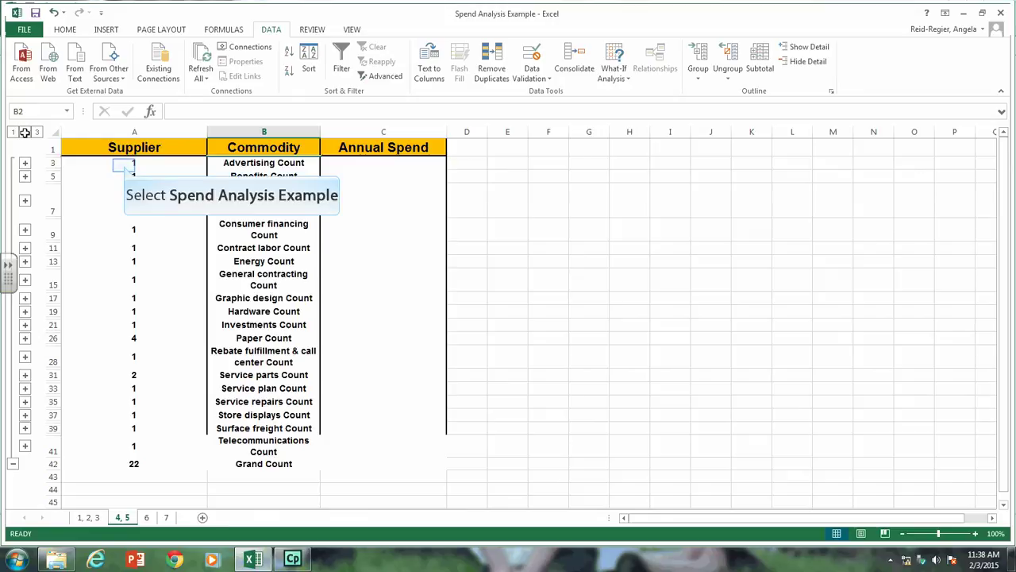
pyautogui.click(124, 165)
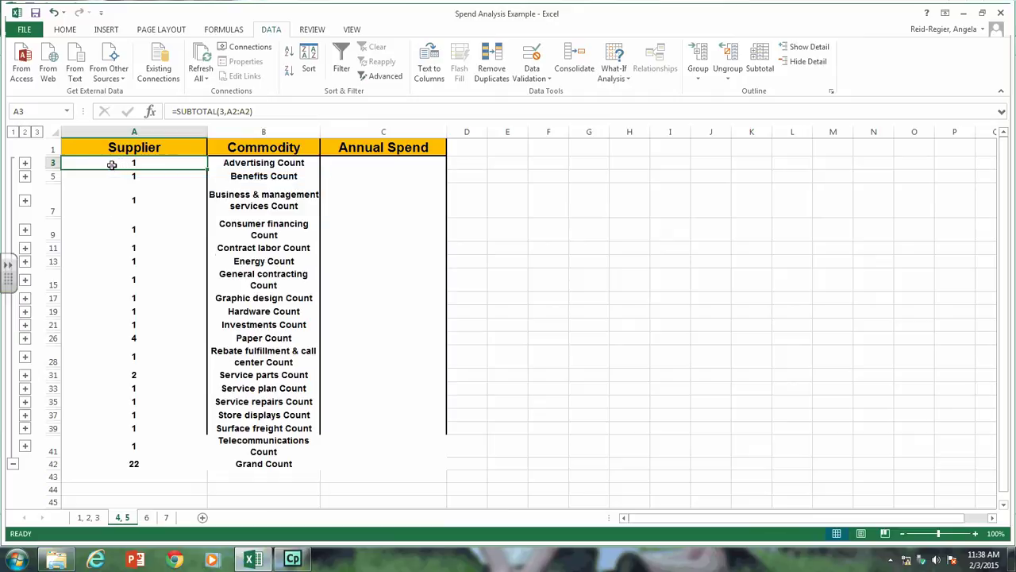
pyautogui.click(286, 71)
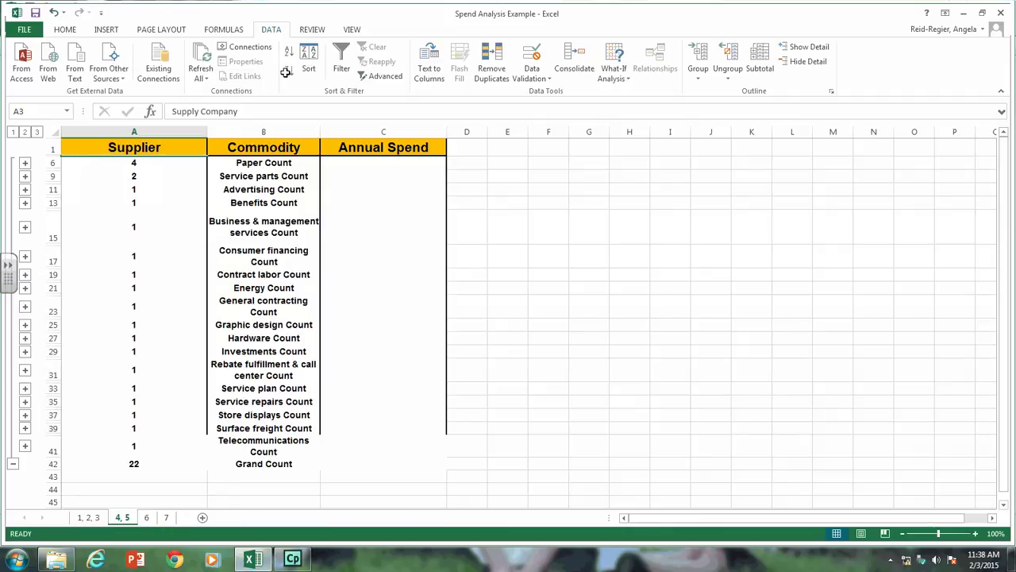
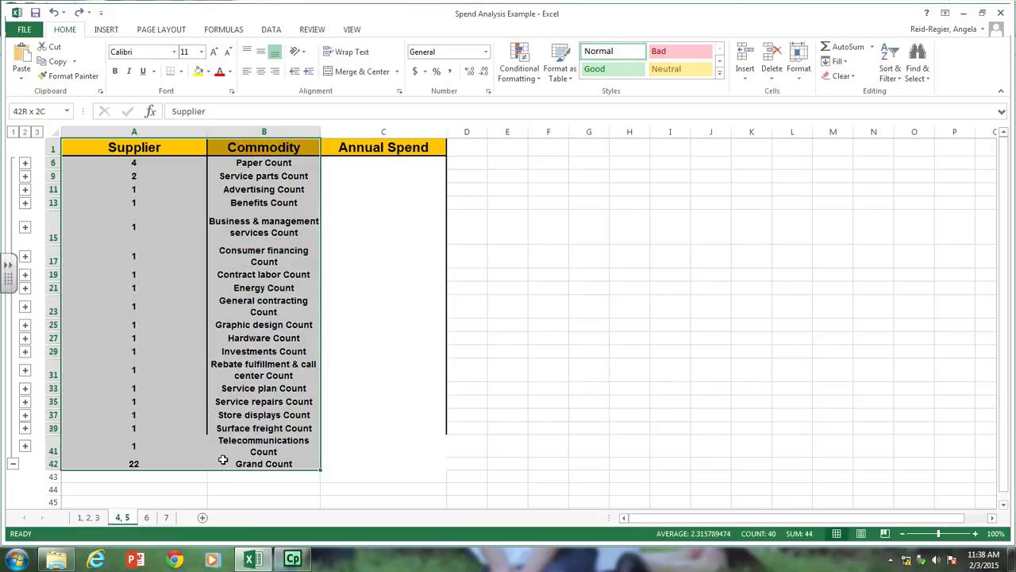
# Insert a 2-D clustered column chart from the Supplier and Commodity columns through the Telecommunications Count row, leaving out the Grand Count
pyautogui.click(106, 29)
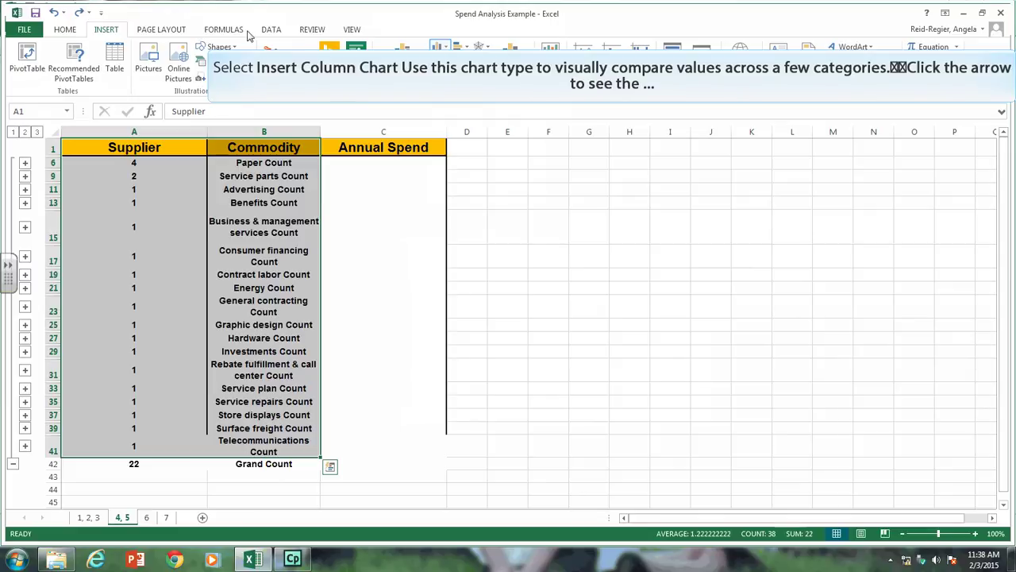
pyautogui.click(441, 52)
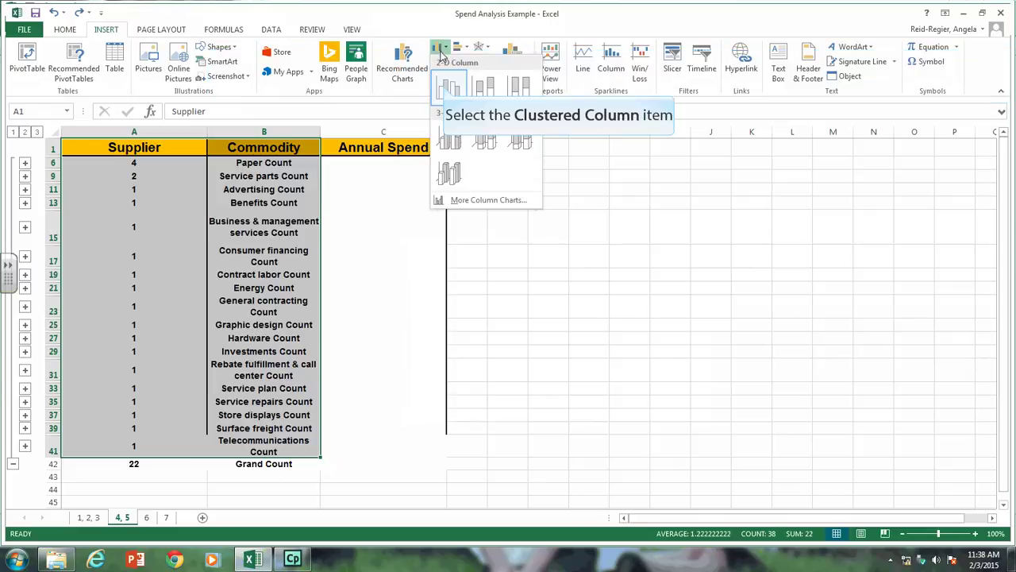
pyautogui.click(448, 87)
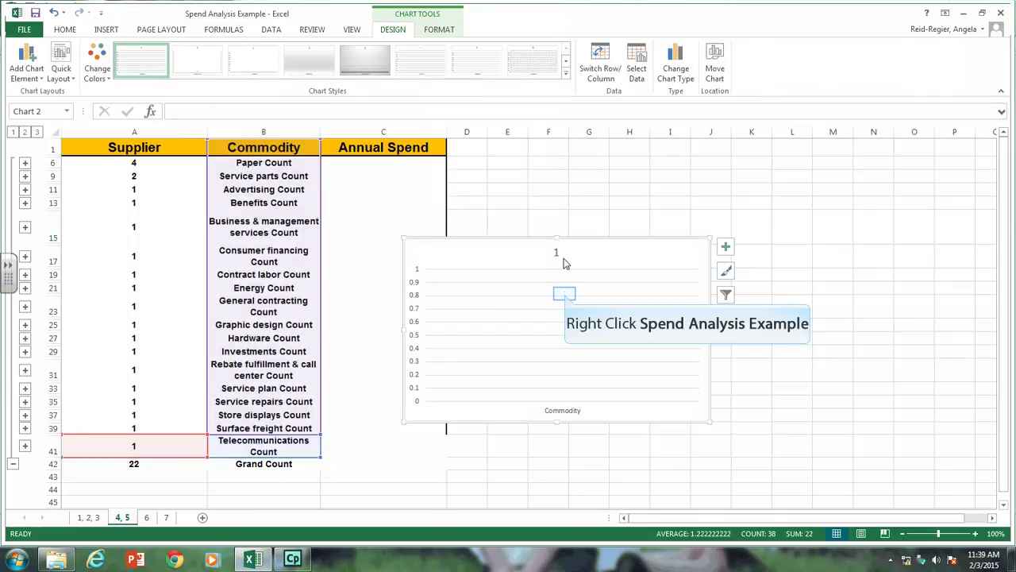
# Check the chart type options without changing them and undo the insertion of the clustered column chart
pyautogui.rightClick(565, 299)
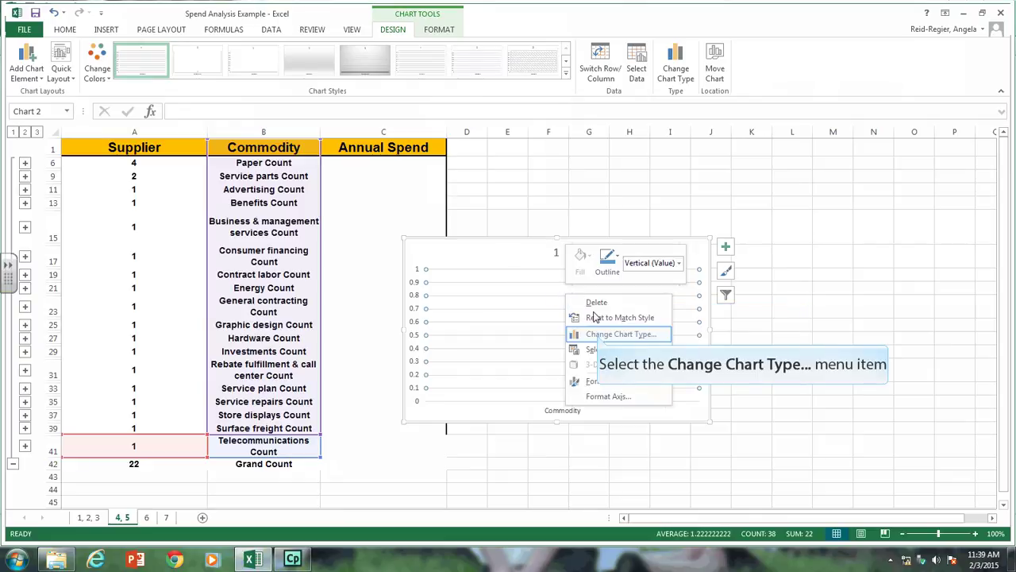
pyautogui.click(599, 337)
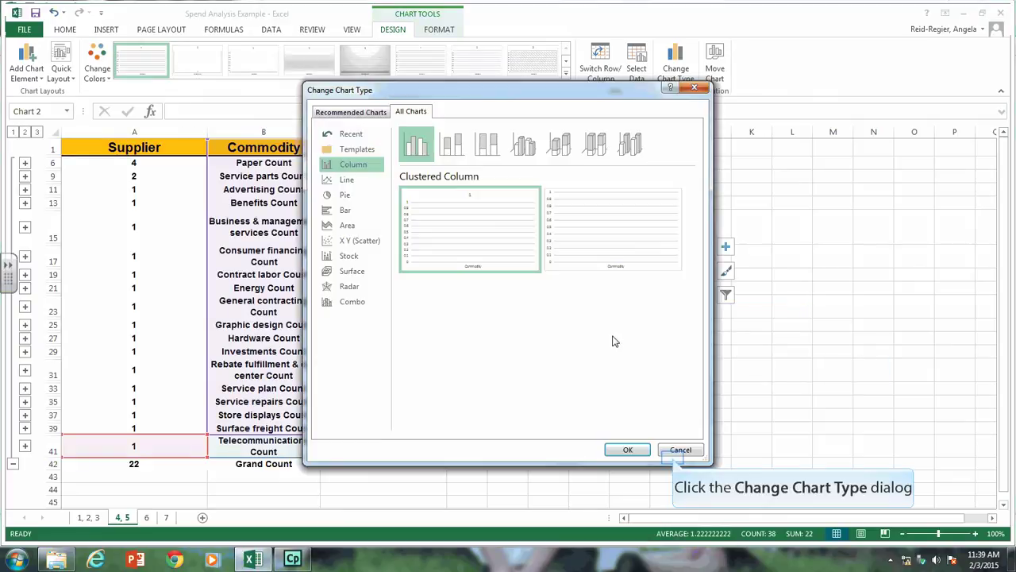
pyautogui.click(679, 450)
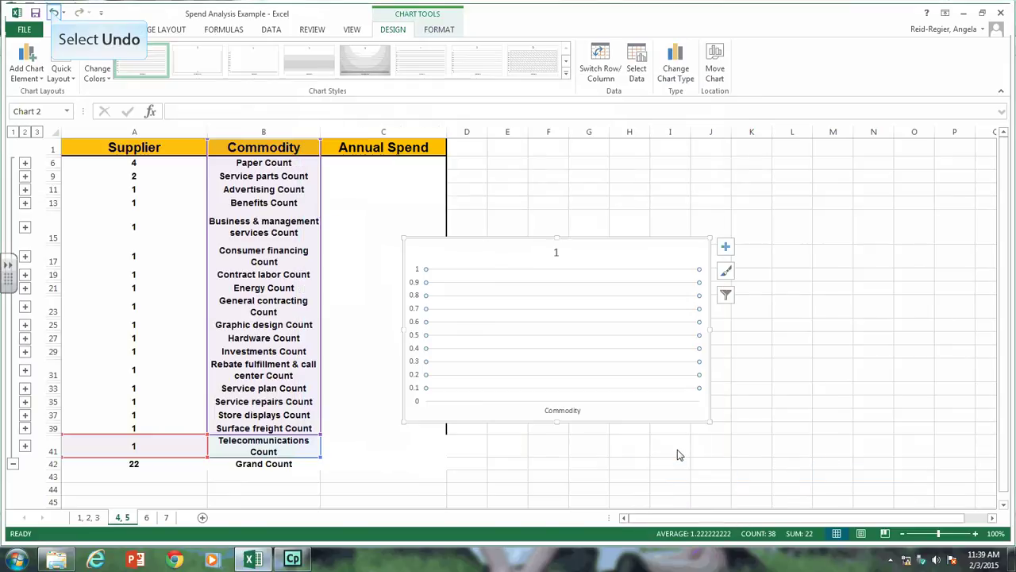
pyautogui.click(52, 12)
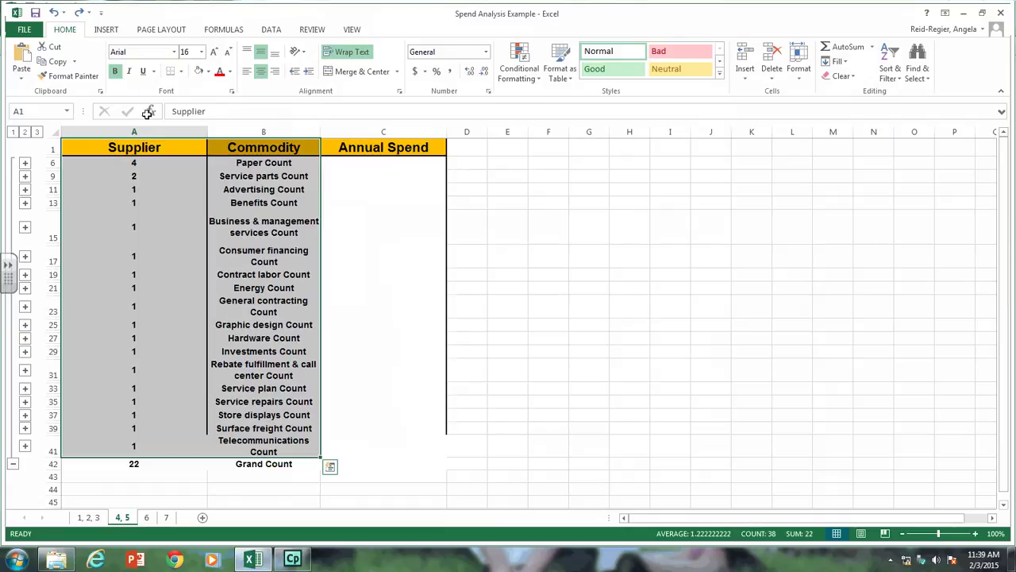
# Try inserting a 2-D clustered column chart from the Supplier and Commodity columns through the Surface freight Count row
pyautogui.moveTo(149, 150); pyautogui.dragTo(275, 428)
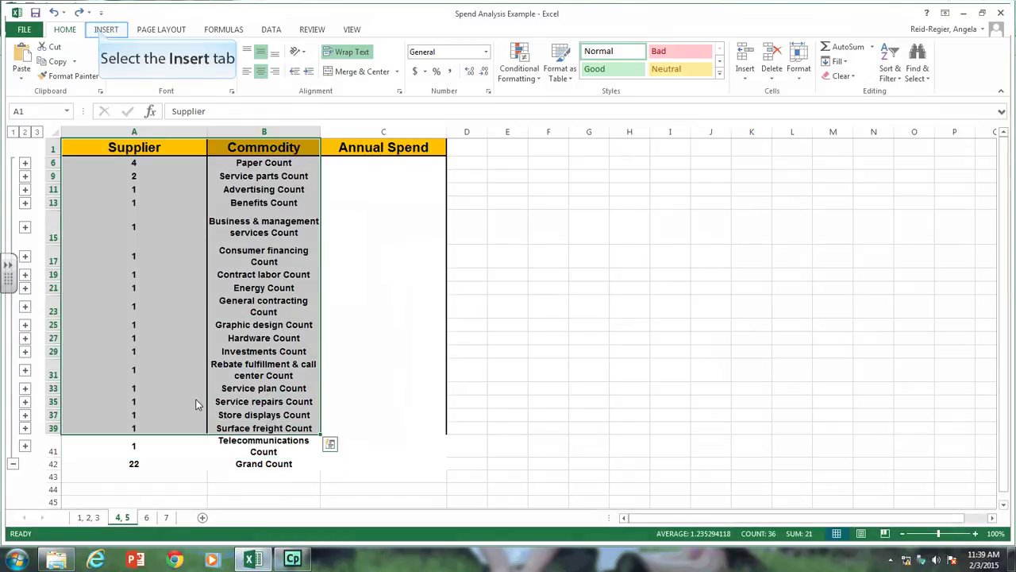
pyautogui.click(102, 32)
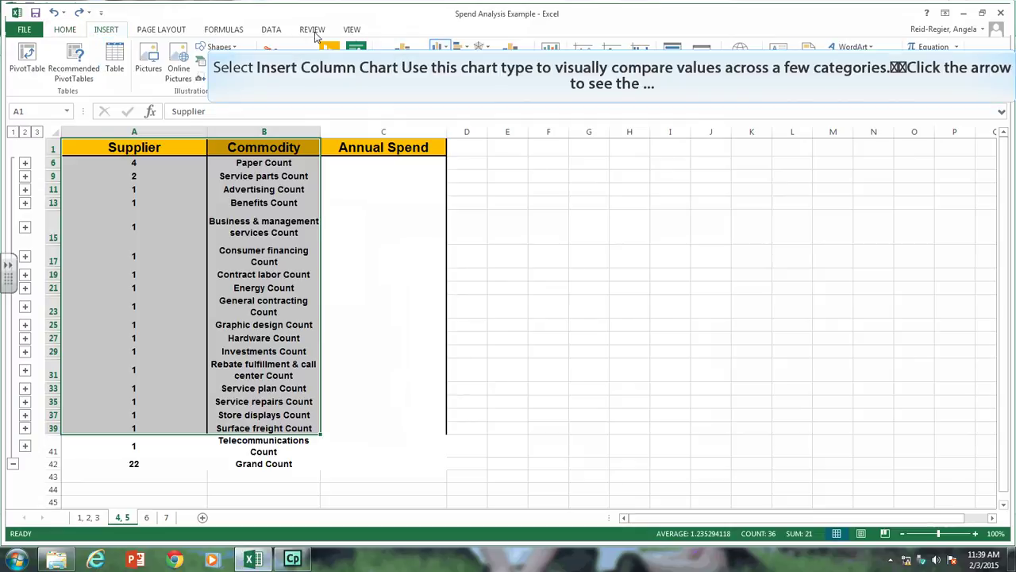
pyautogui.click(440, 48)
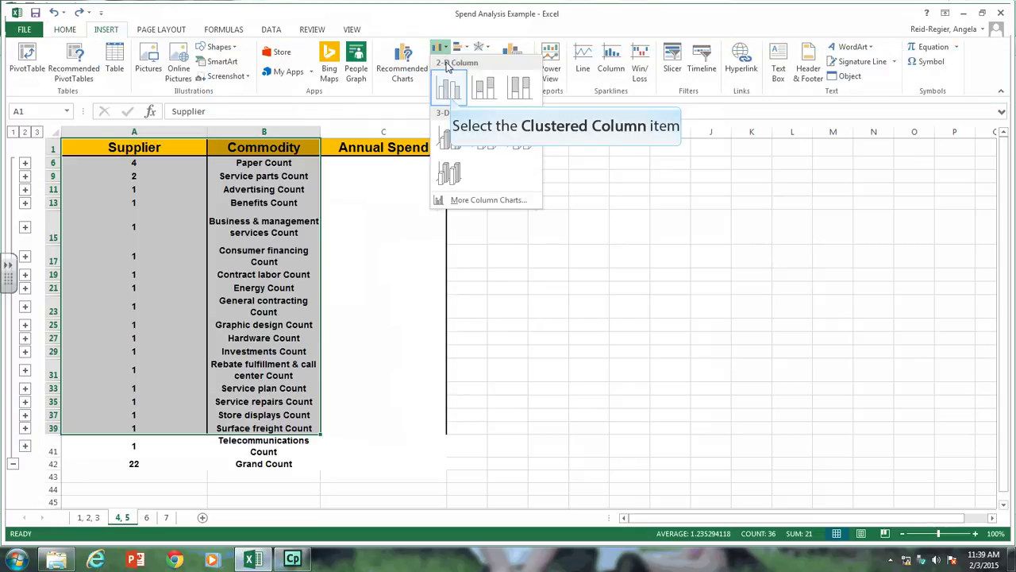
pyautogui.click(449, 89)
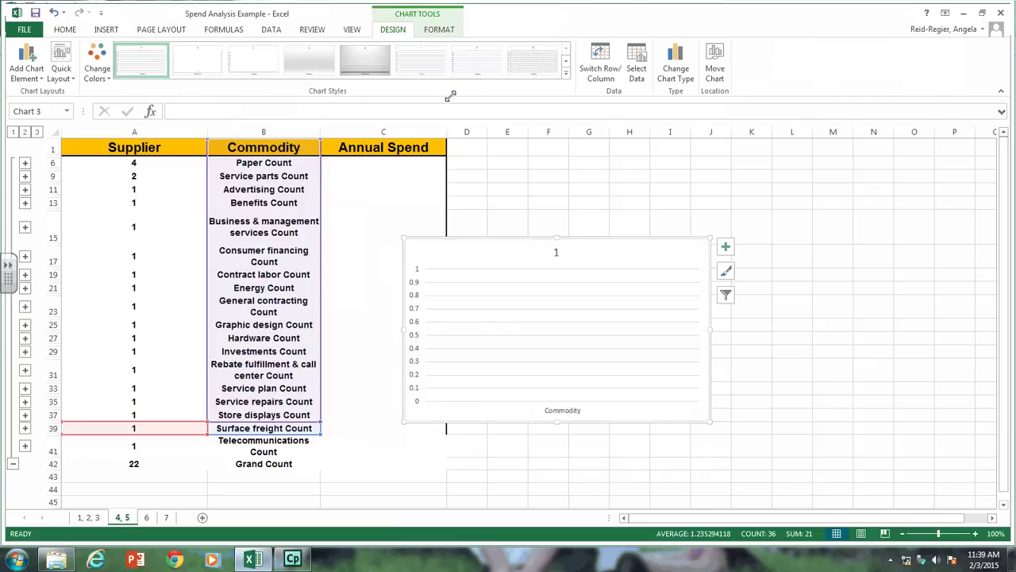
pyautogui.click(55, 12)
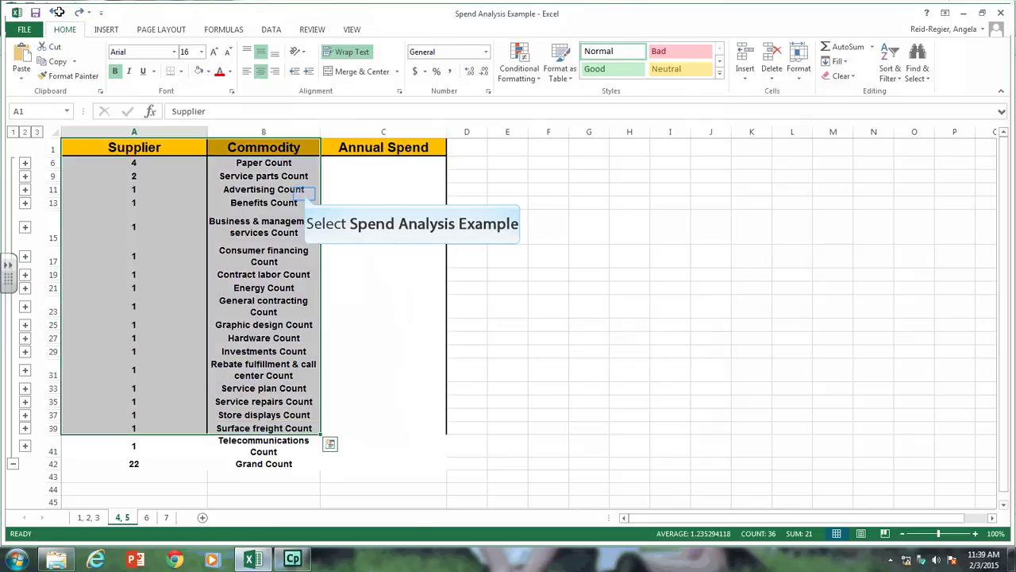
pyautogui.click(304, 192)
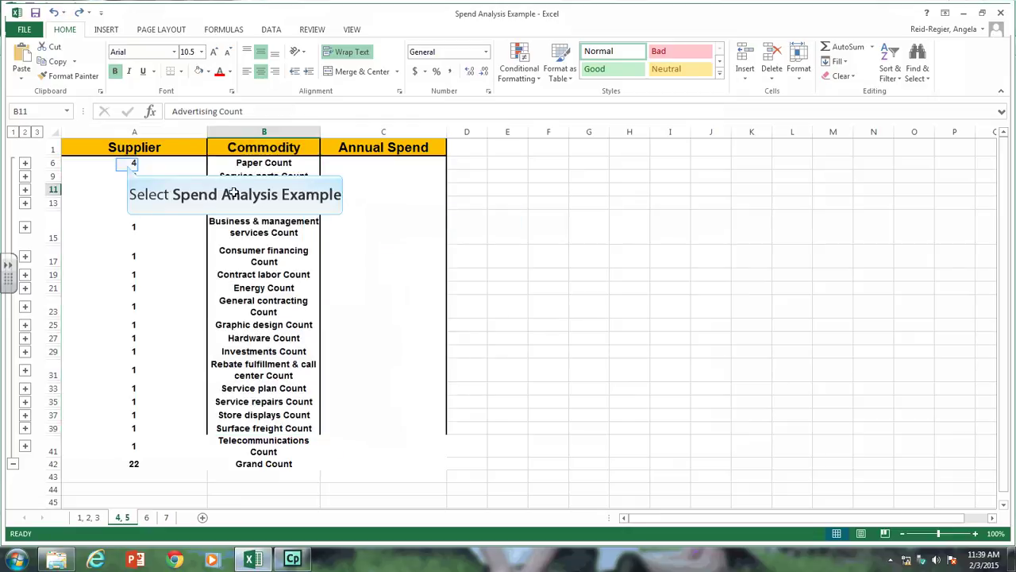
pyautogui.click(127, 164)
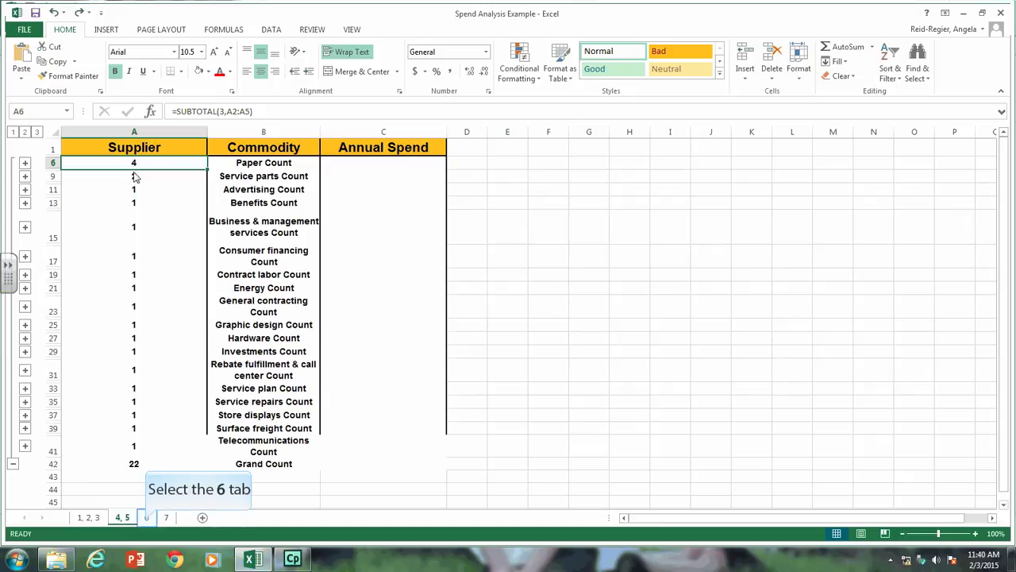
# Sort the supplier table on the sheet "6" by Commodity from A to Z
pyautogui.click(146, 518)
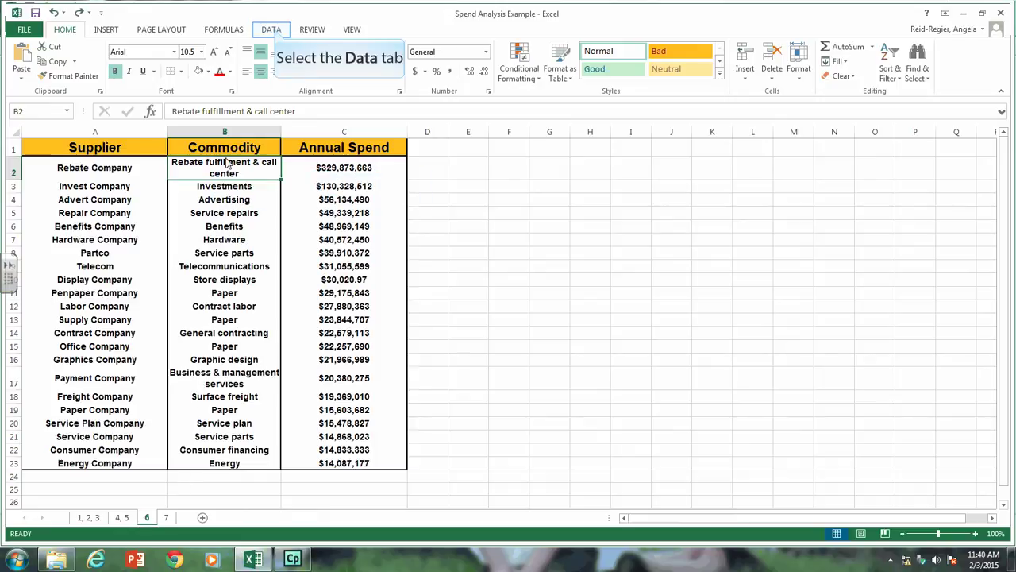
pyautogui.click(271, 30)
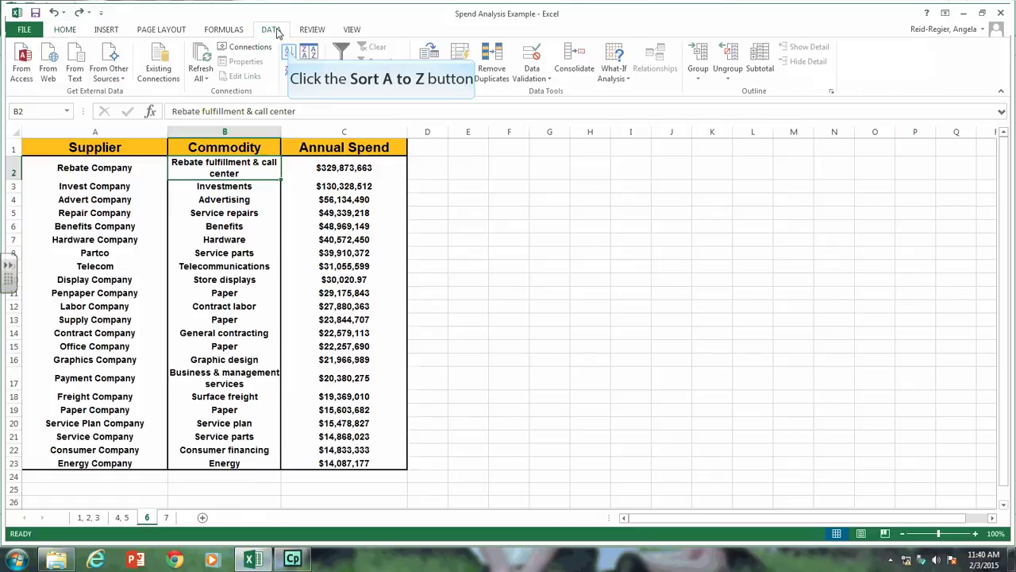
pyautogui.click(289, 52)
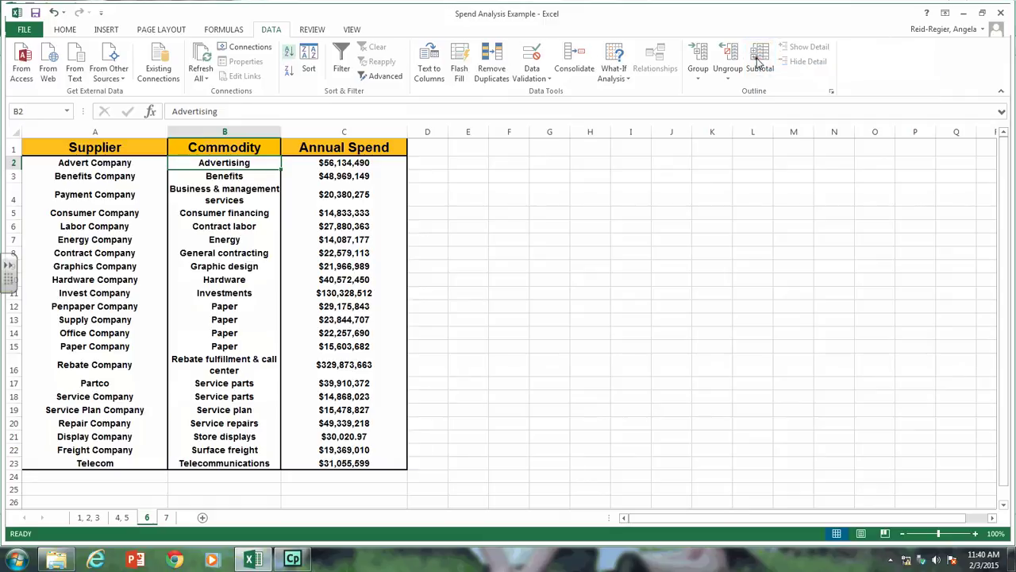
# Add Sum subtotals of Annual Spend at each change in Commodity and collapse the outline to the commodity totals
pyautogui.click(759, 63)
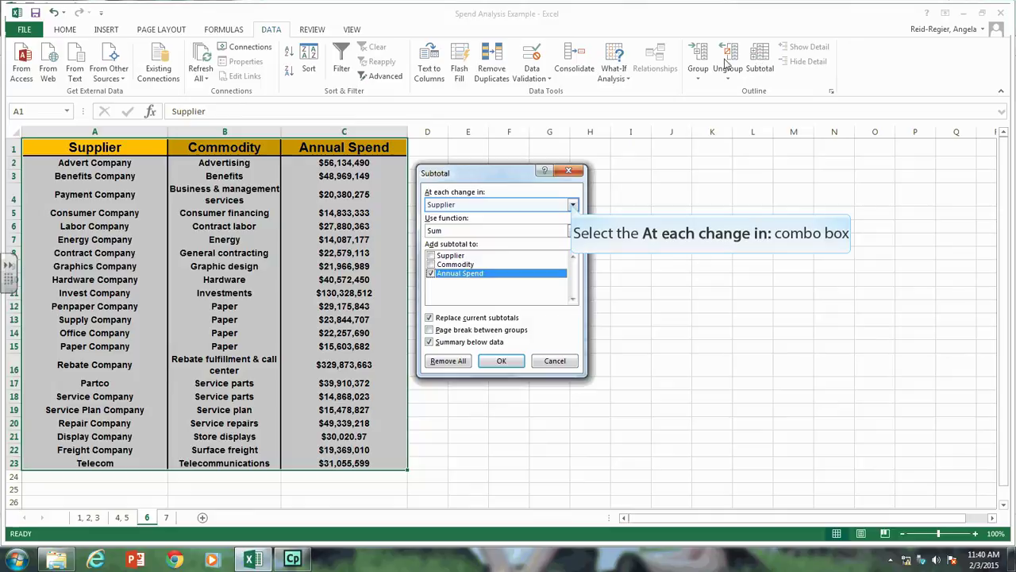
pyautogui.click(572, 205)
pyautogui.click(518, 224)
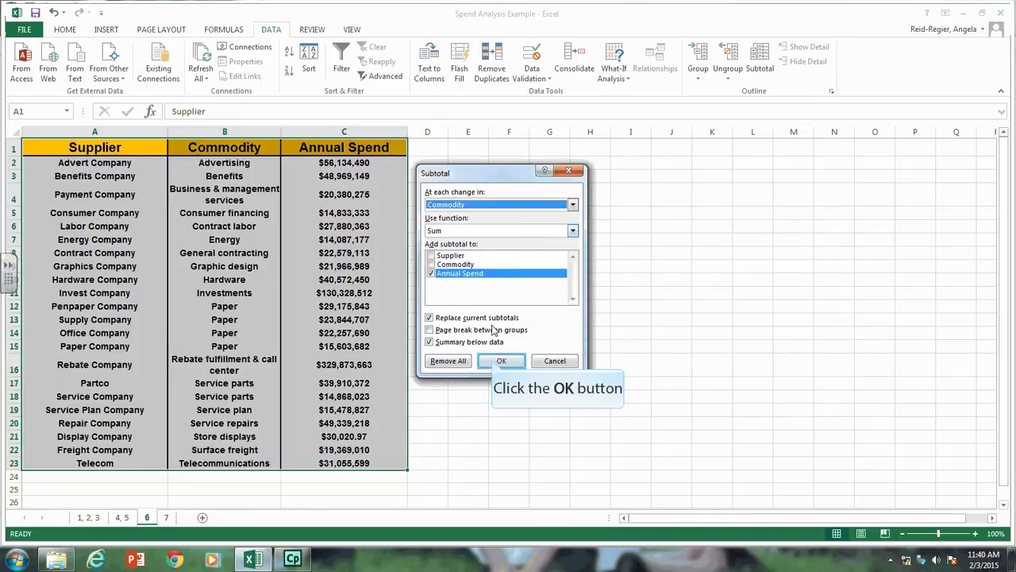
pyautogui.click(500, 361)
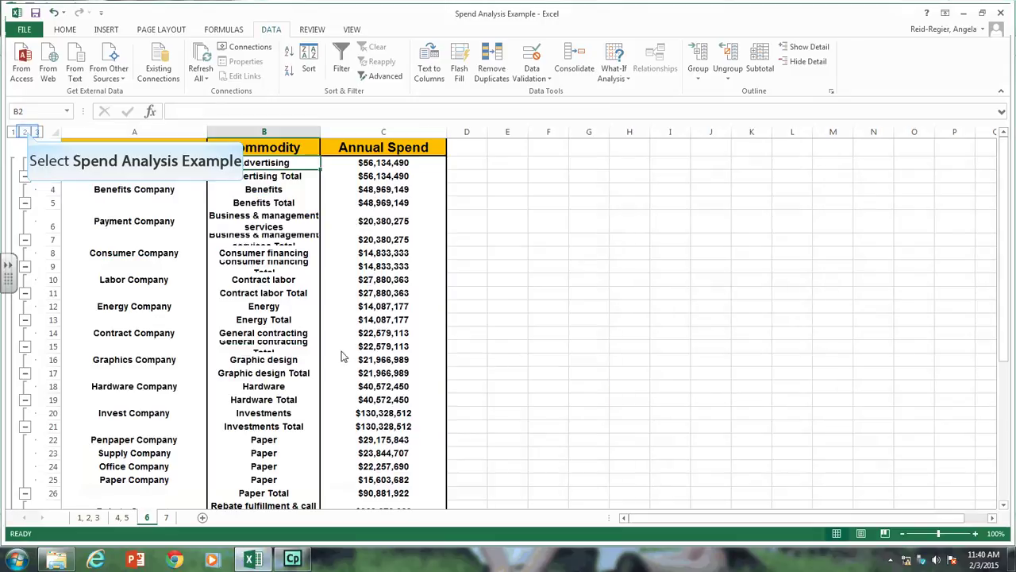
pyautogui.click(26, 132)
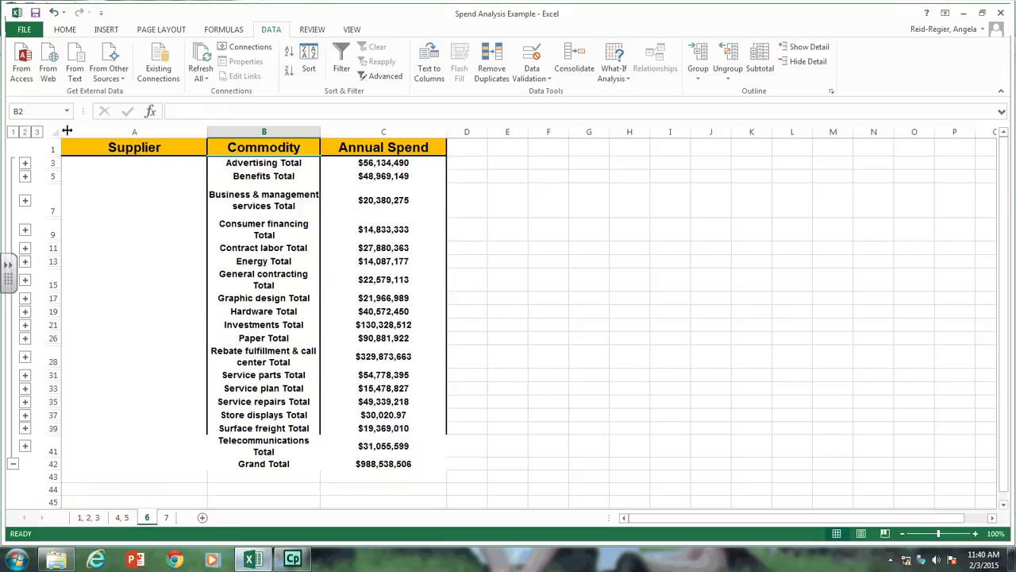
# Widen column D and enter the header "# of Suppliers" in D1
pyautogui.moveTo(489, 128); pyautogui.dragTo(534, 128)
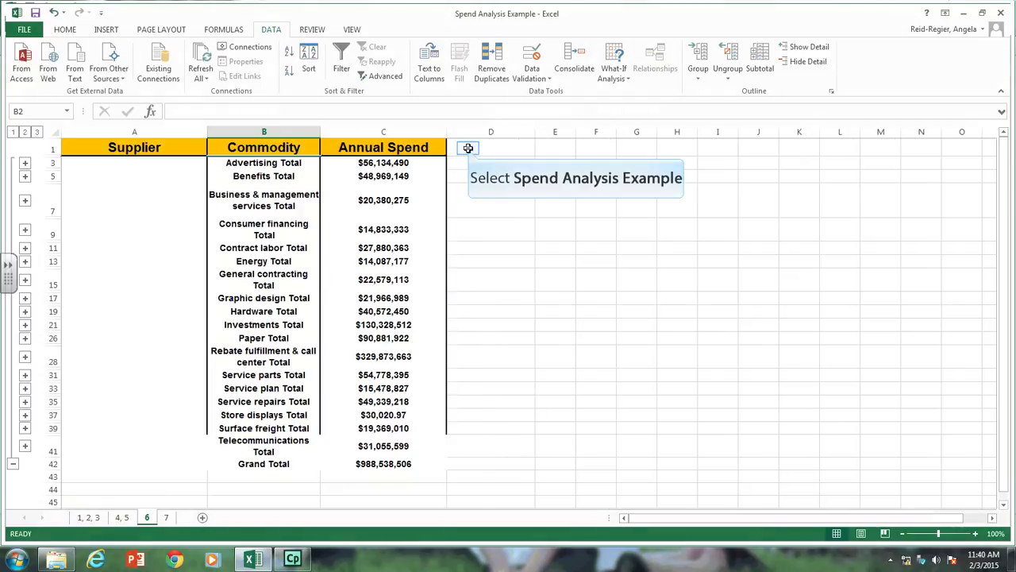
pyautogui.click(468, 148)
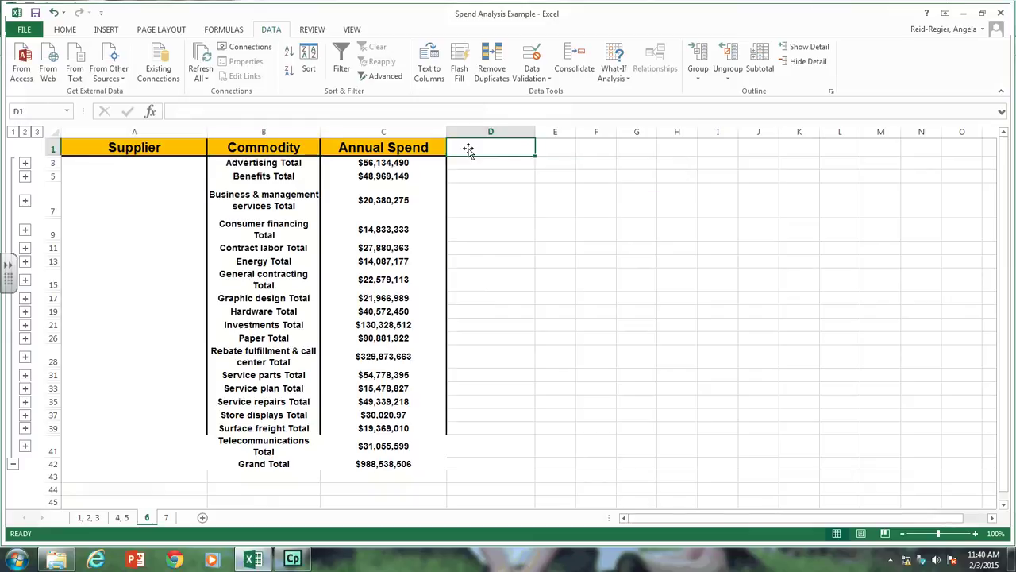
pyautogui.write('#')
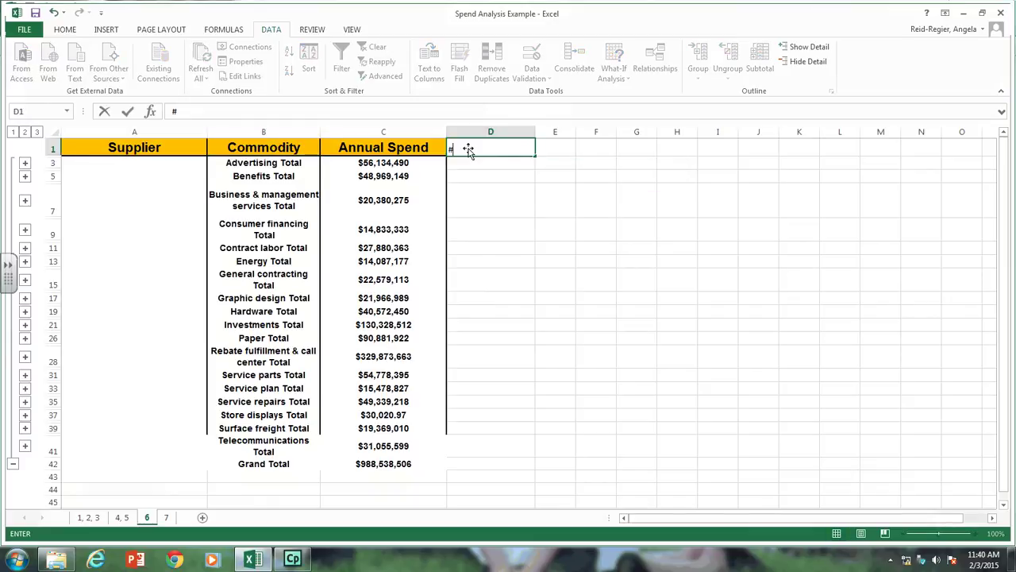
pyautogui.write(' of Suppliers')
pyautogui.hotkey('ctrl', 'Return')
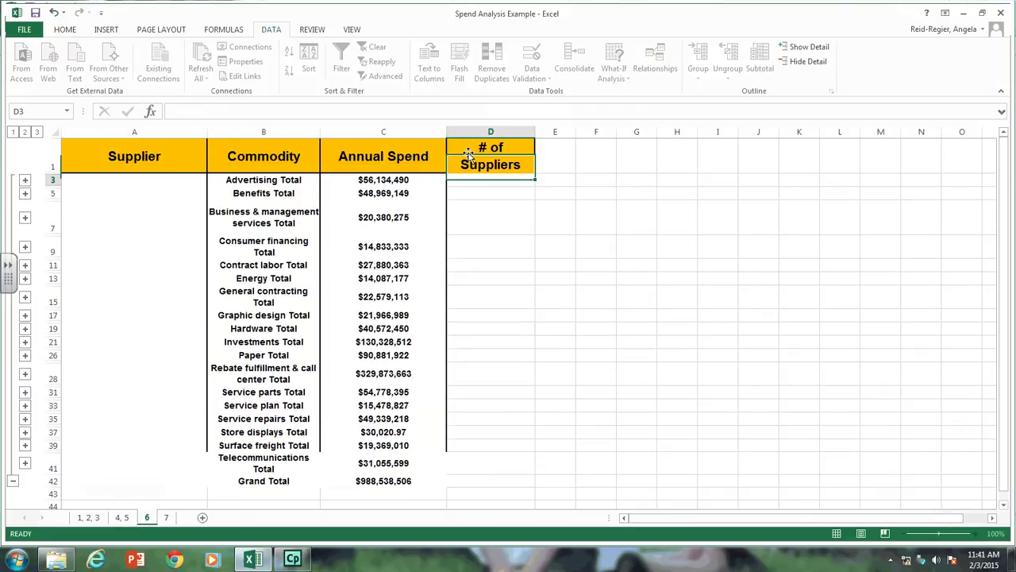
pyautogui.press('Down')
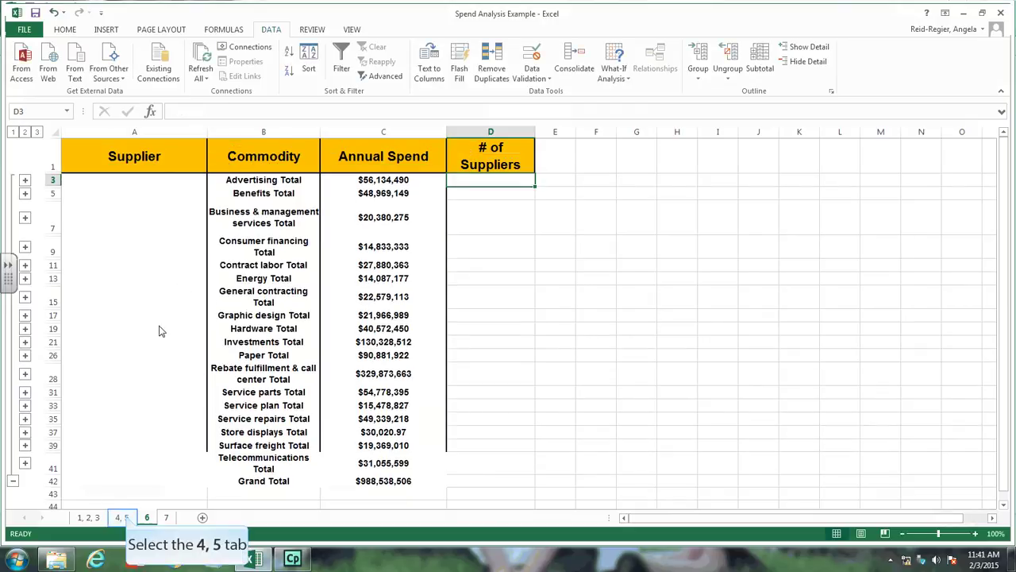
# Check the supplier counts on the sheet "4, 5" and fill 1 on sheet "6" from D3 through the Telecommunications Total row
pyautogui.click(121, 517)
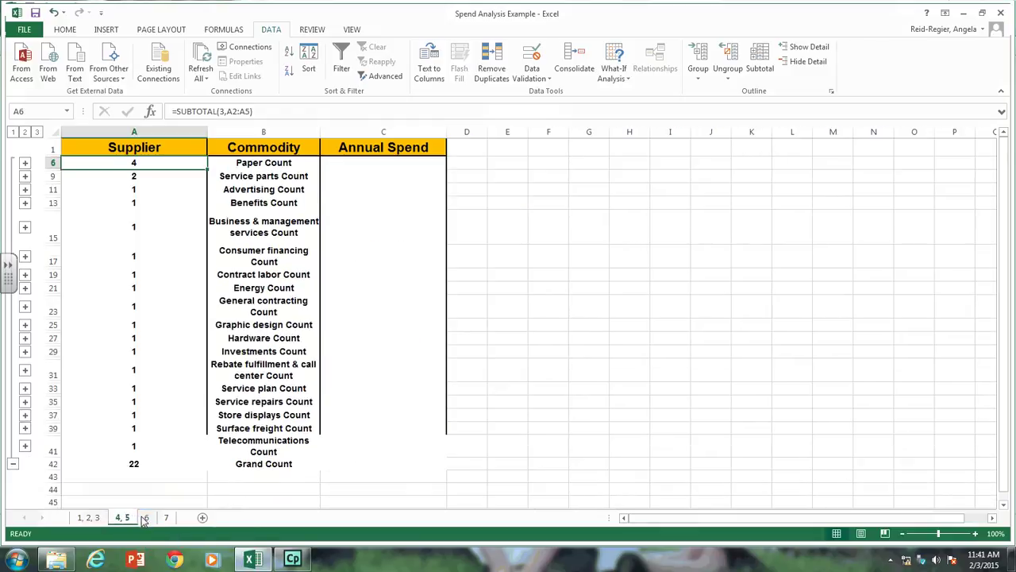
pyautogui.click(146, 518)
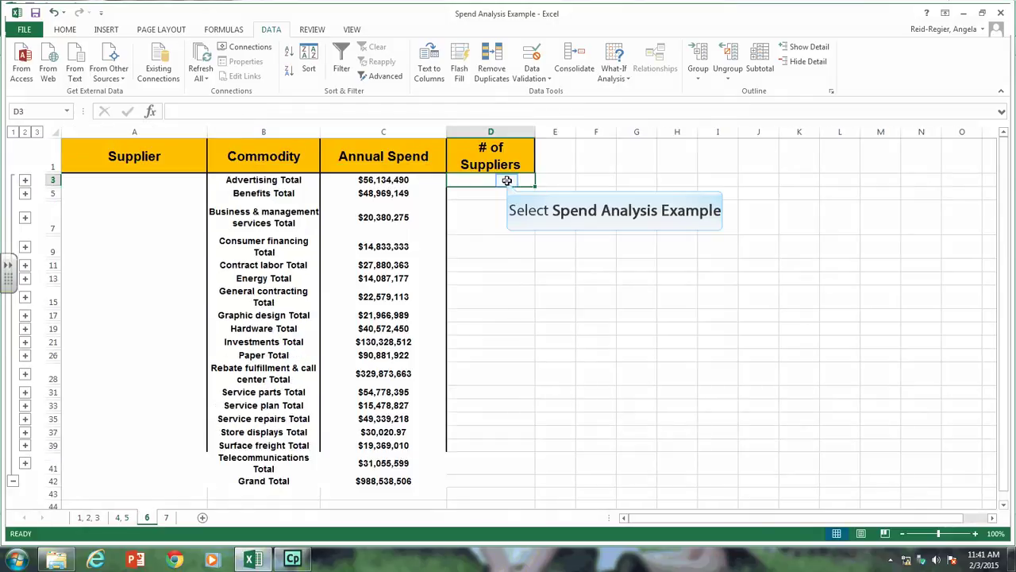
pyautogui.write('1')
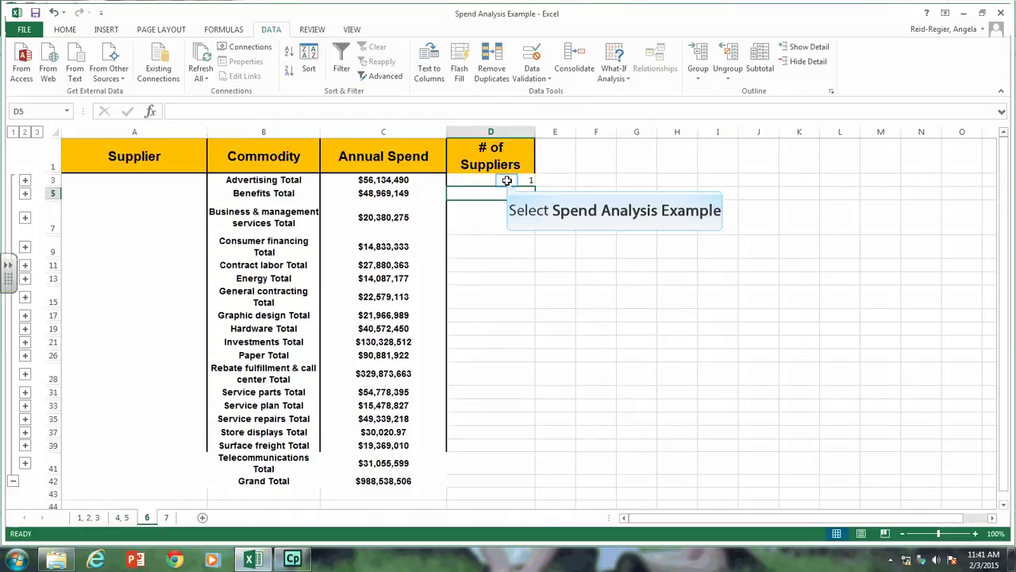
pyautogui.hotkey('ctrl', 'Return')
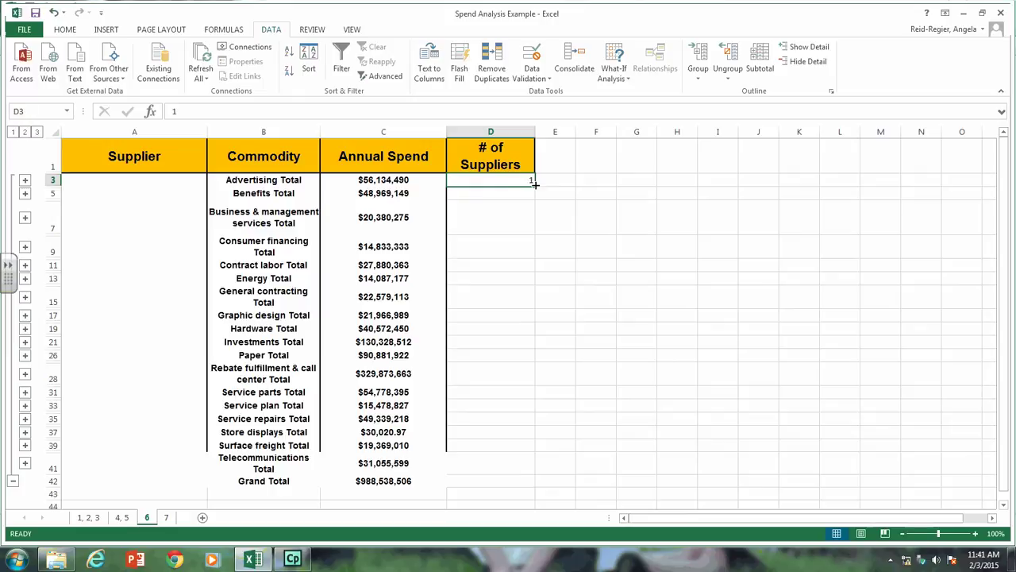
pyautogui.moveTo(536, 188); pyautogui.dragTo(501, 466)
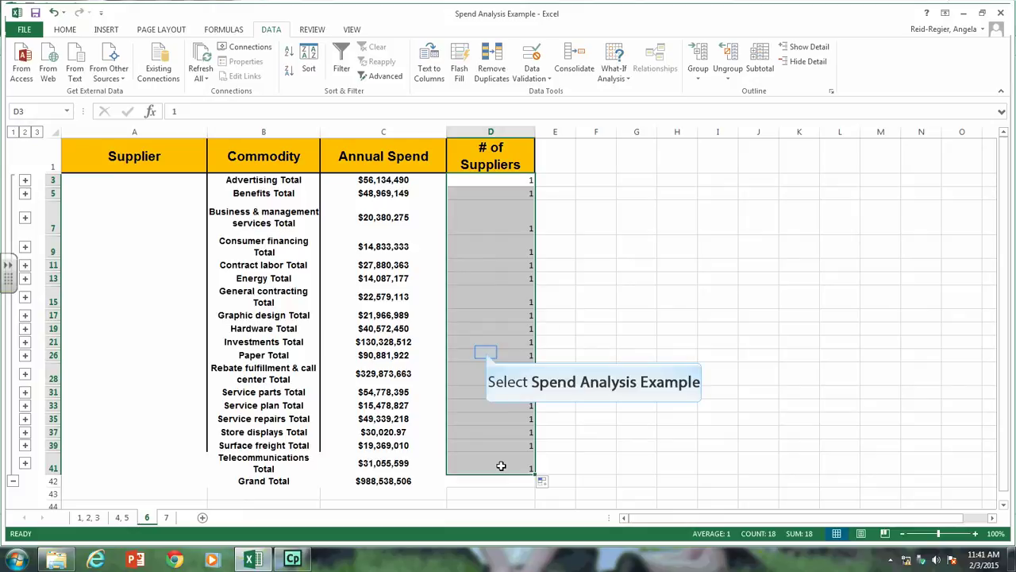
# Set the number of suppliers to 4 for Paper Total and 2 for Service parts Total
pyautogui.click(486, 352)
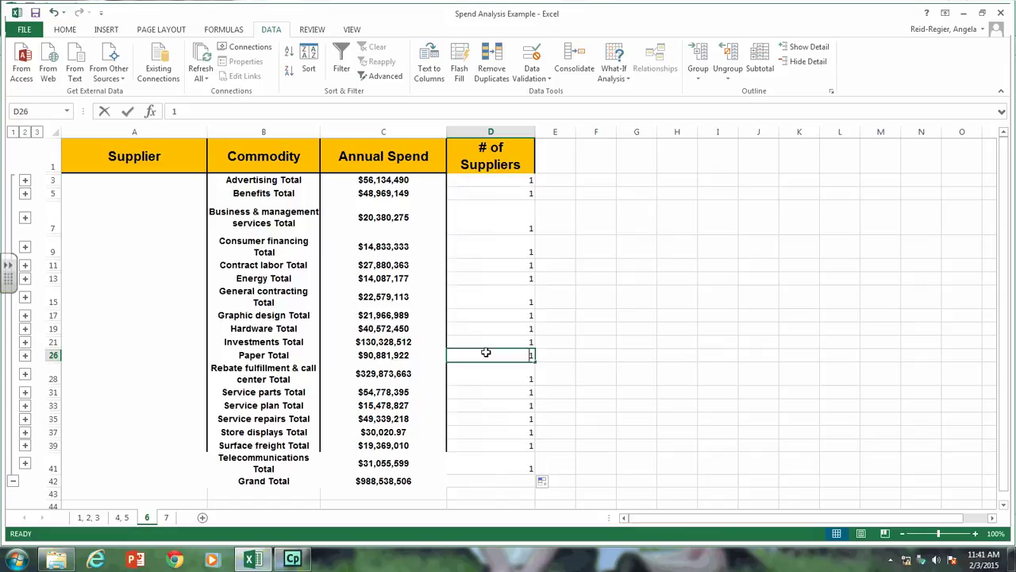
pyautogui.write('4')
pyautogui.press('Return')
pyautogui.press('Return')
pyautogui.write('2')
pyautogui.press('Return')
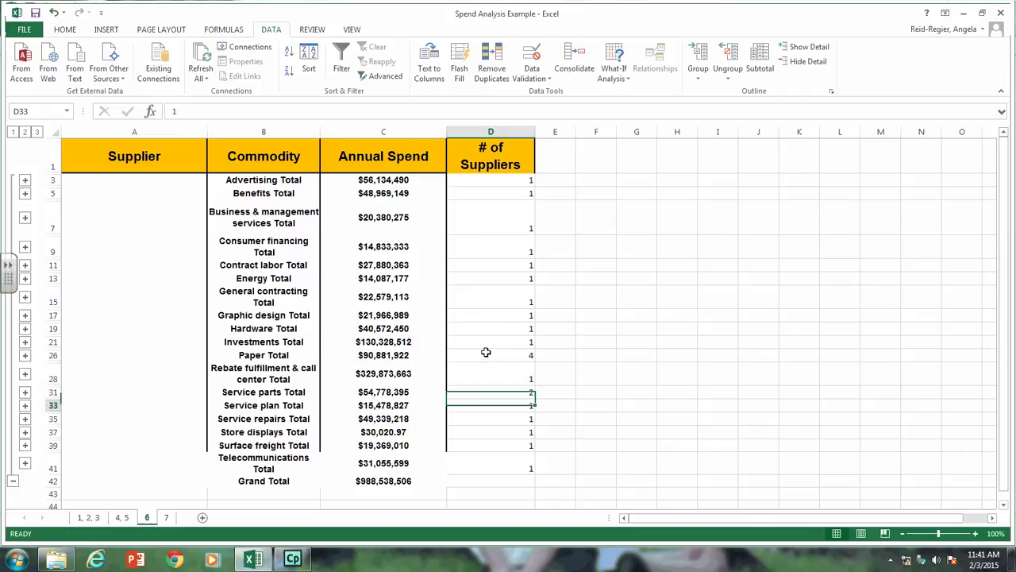
# Widen column E and enter the header "Average Spend per Supplier by Commodity" in E1
pyautogui.hotkey('ctrl', 'Up')
pyautogui.press('Right')
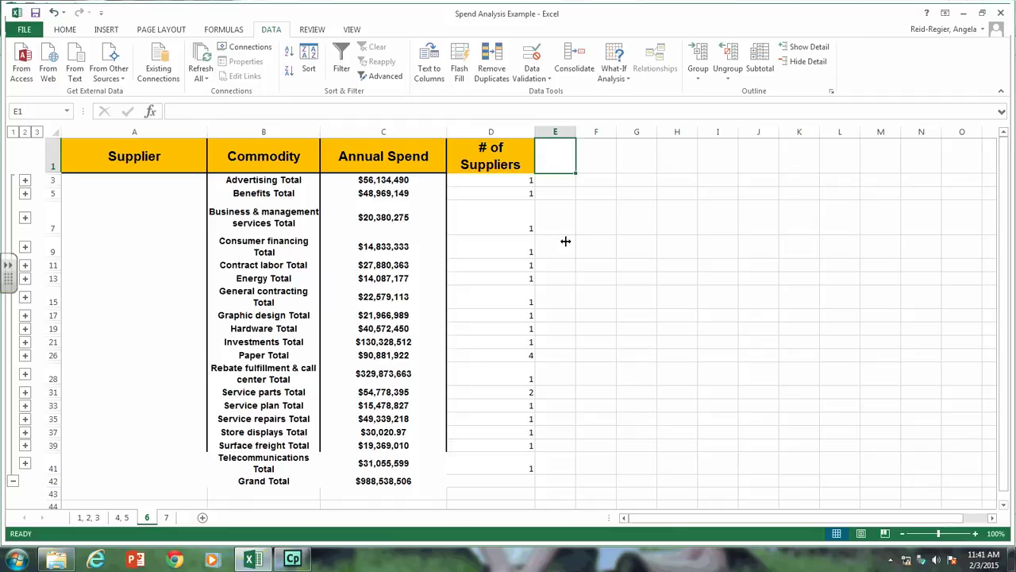
pyautogui.moveTo(573, 134); pyautogui.dragTo(621, 133)
pyautogui.write('A')
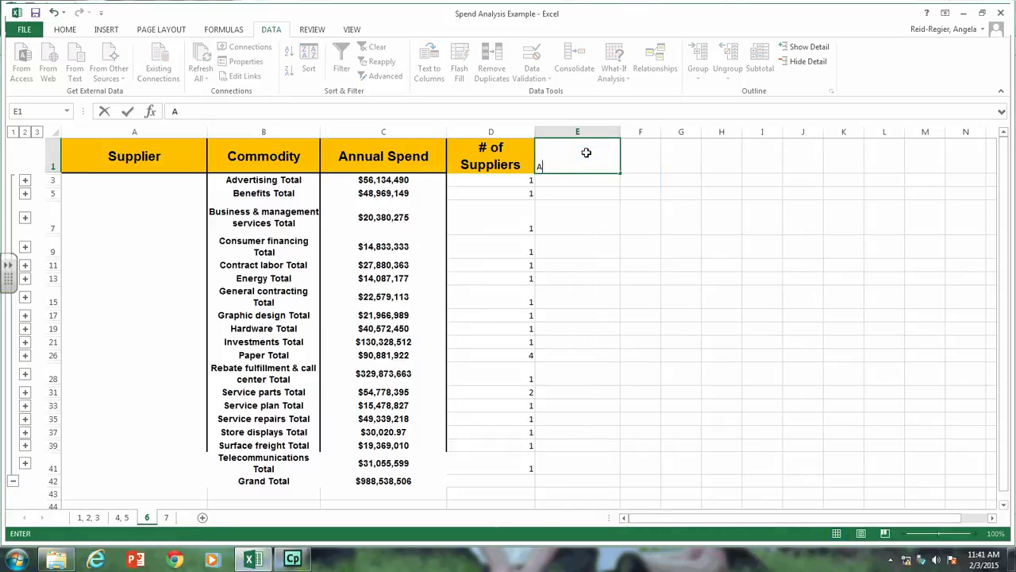
pyautogui.write('verage Spend per Supplier by')
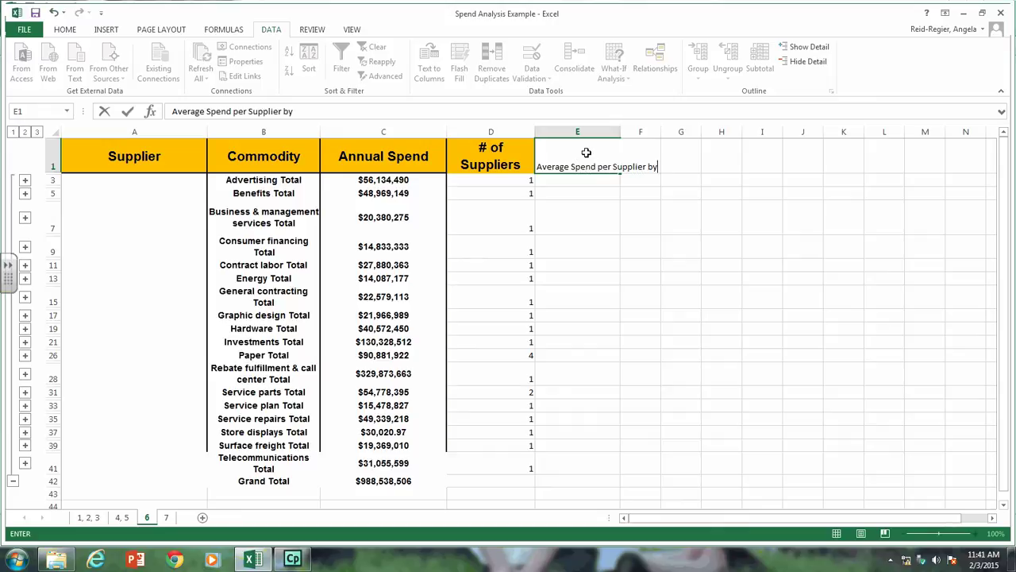
pyautogui.write(' Commodity')
pyautogui.press('Return')
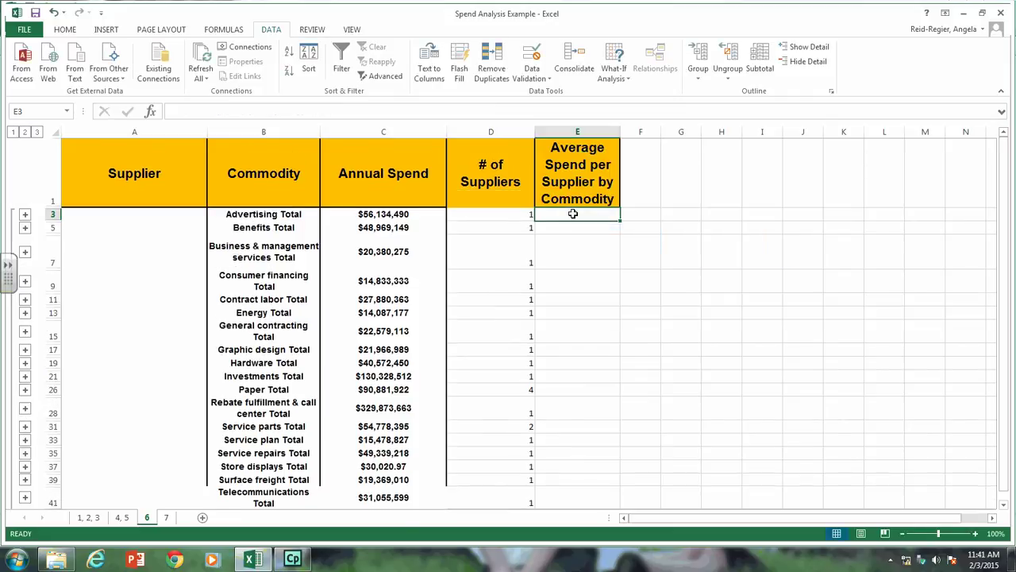
# Enter the formula =C3/D3 in E3 to calculate Advertising's average spend per supplier
pyautogui.write('=')
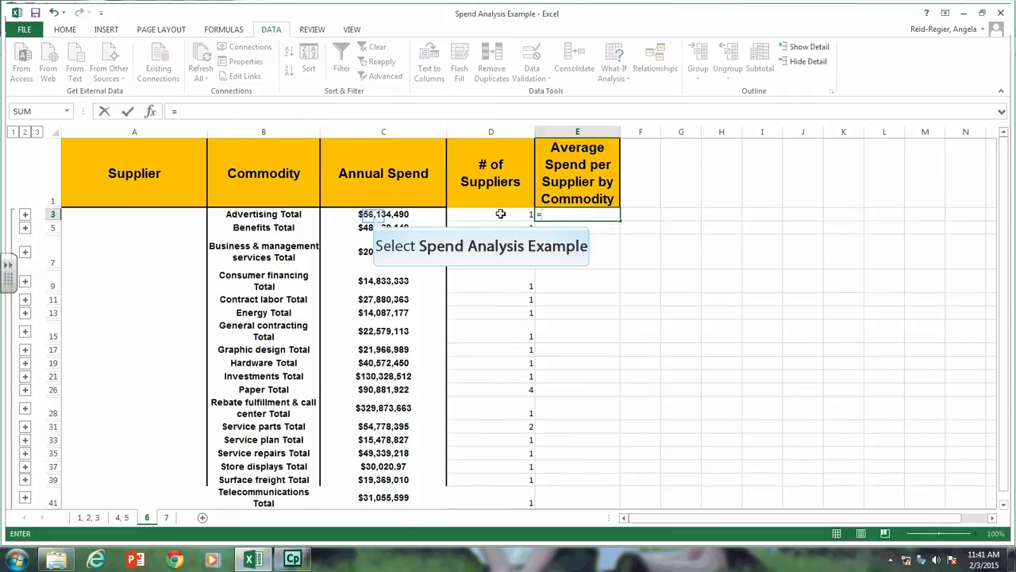
pyautogui.click(375, 215)
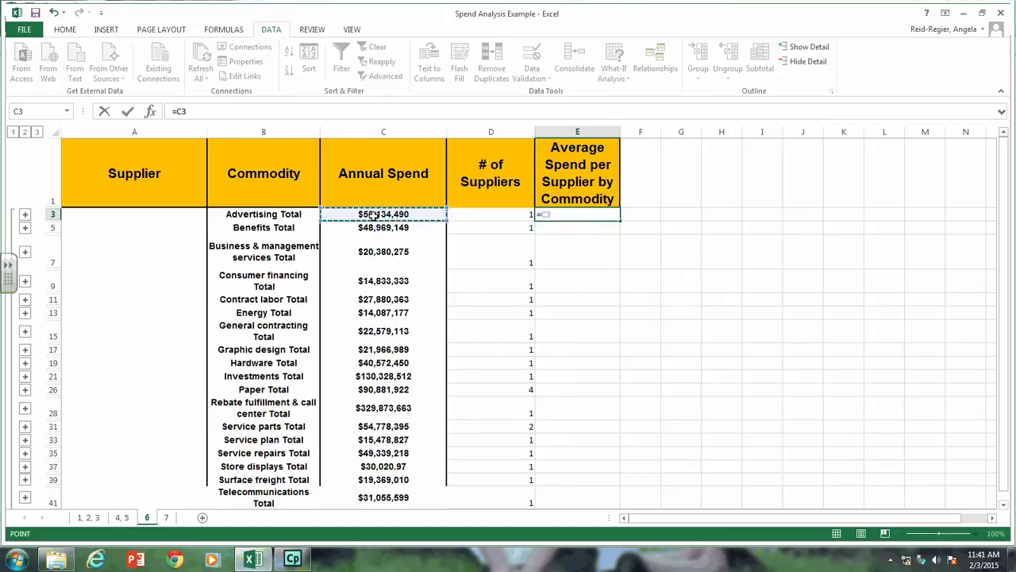
pyautogui.write('/')
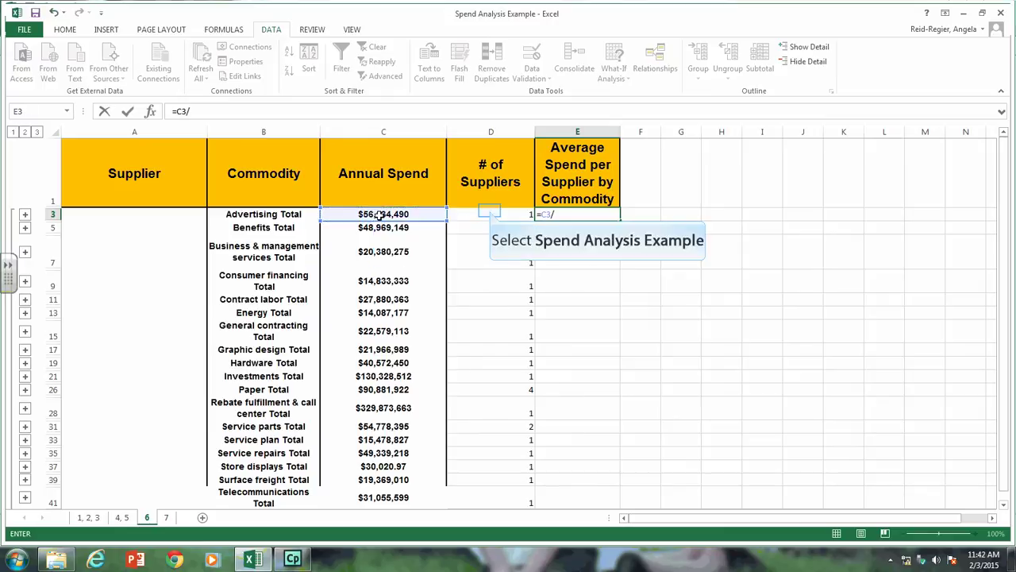
pyautogui.click(490, 211)
pyautogui.press('Return')
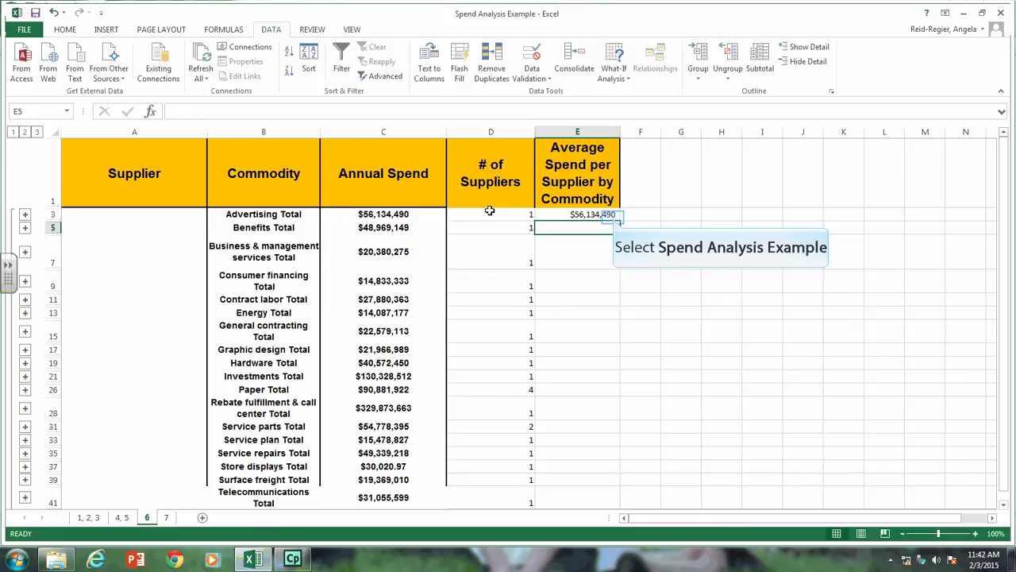
# Fill the E3 formula down column E through the Telecommunications Total row and check the Service parts Total result
pyautogui.click(612, 217)
pyautogui.moveTo(620, 221); pyautogui.dragTo(575, 443)
pyautogui.moveTo(574, 436); pyautogui.dragTo(575, 435)
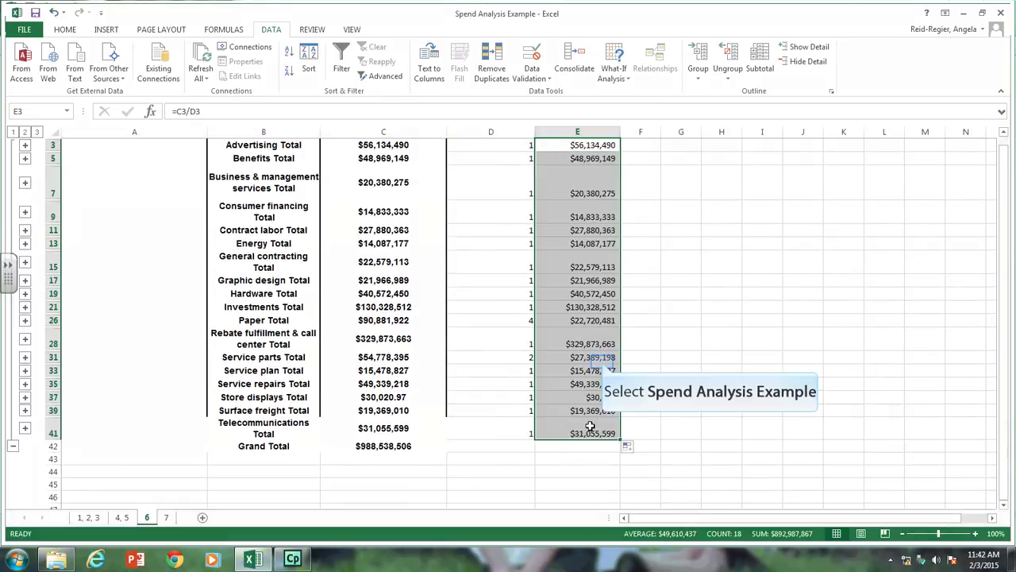
pyautogui.click(603, 359)
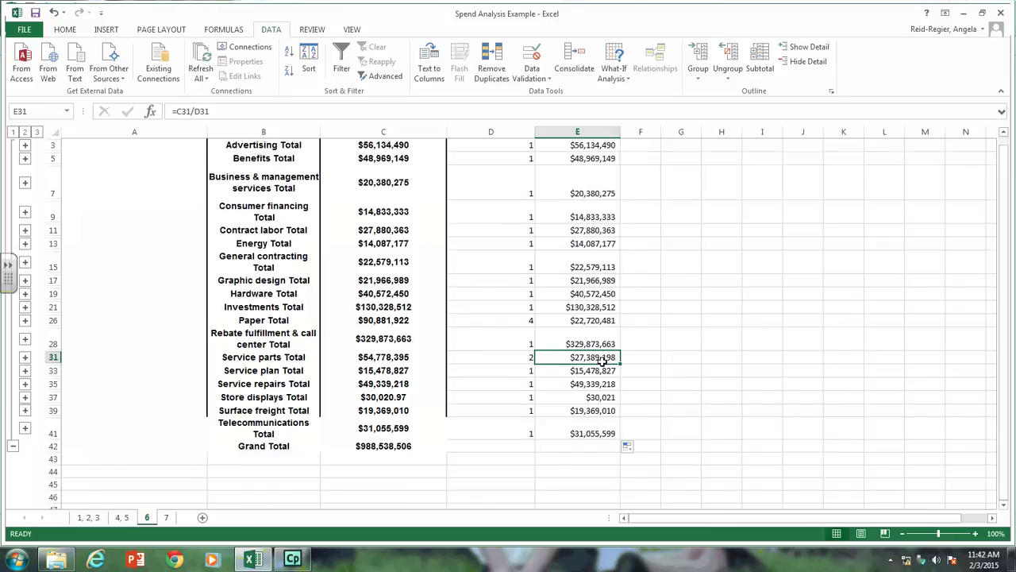
# Sort the commodity totals by average spend per supplier, from smallest to largest
pyautogui.hotkey('ctrl', 'Up')
pyautogui.press('Down')
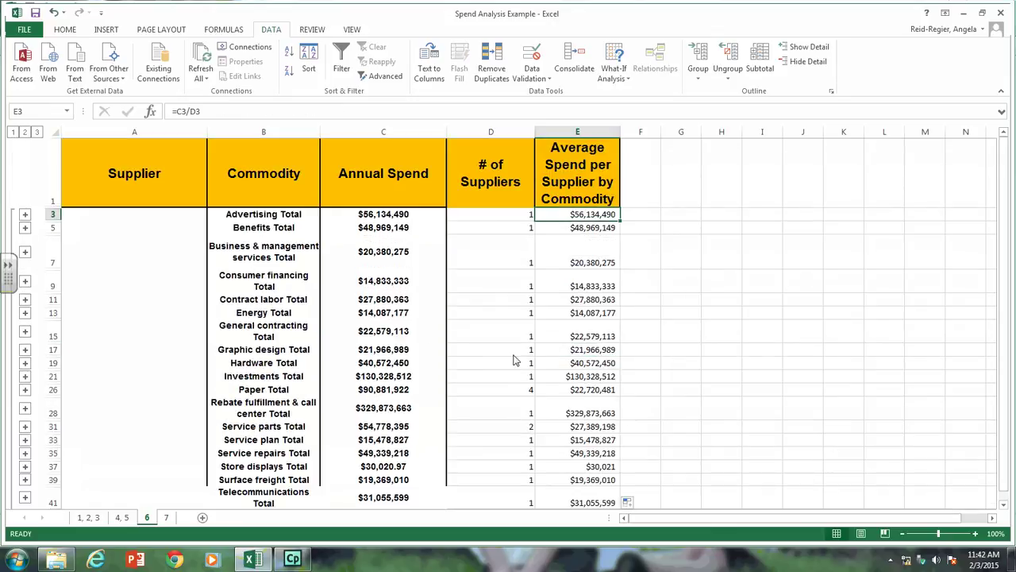
pyautogui.click(289, 52)
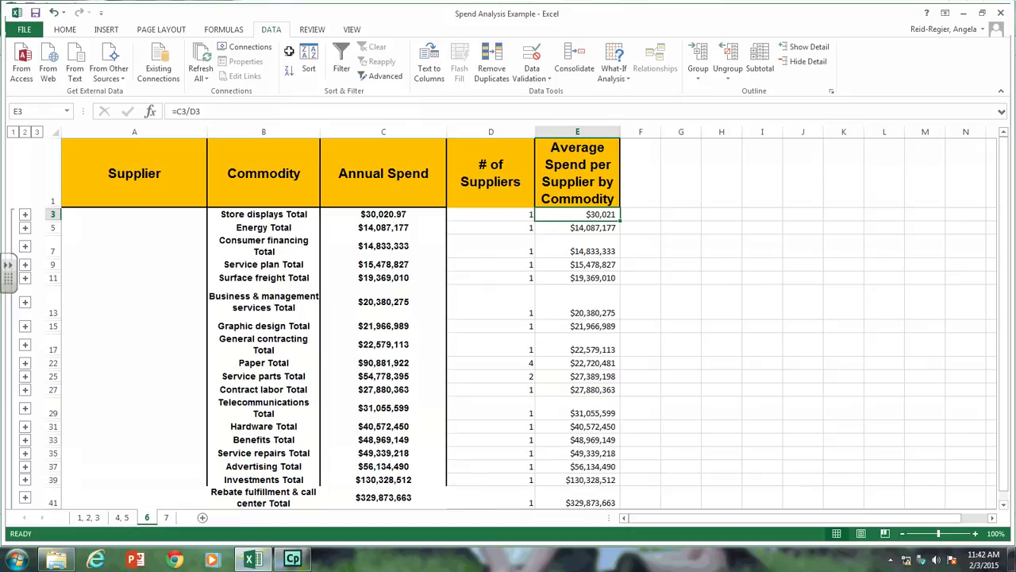
# Insert a 2-D clustered column chart from the Commodity and Average Spend per Supplier columns, including headers and excluding the Grand Total
pyautogui.moveTo(254, 157); pyautogui.dragTo(255, 431)
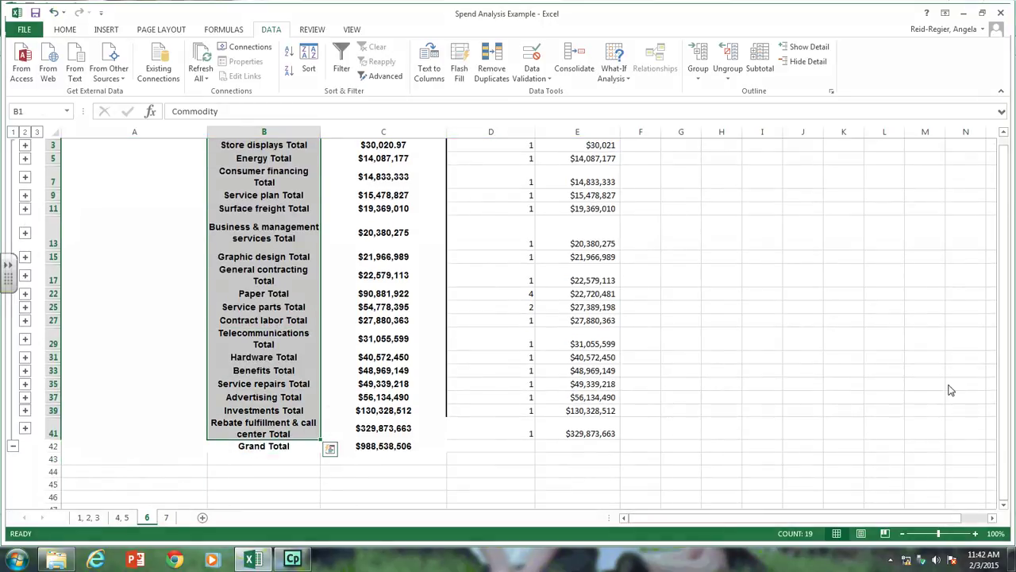
pyautogui.moveTo(1005, 353); pyautogui.dragTo(1004, 258)
pyautogui.moveTo(580, 167); pyautogui.dragTo(578, 434)
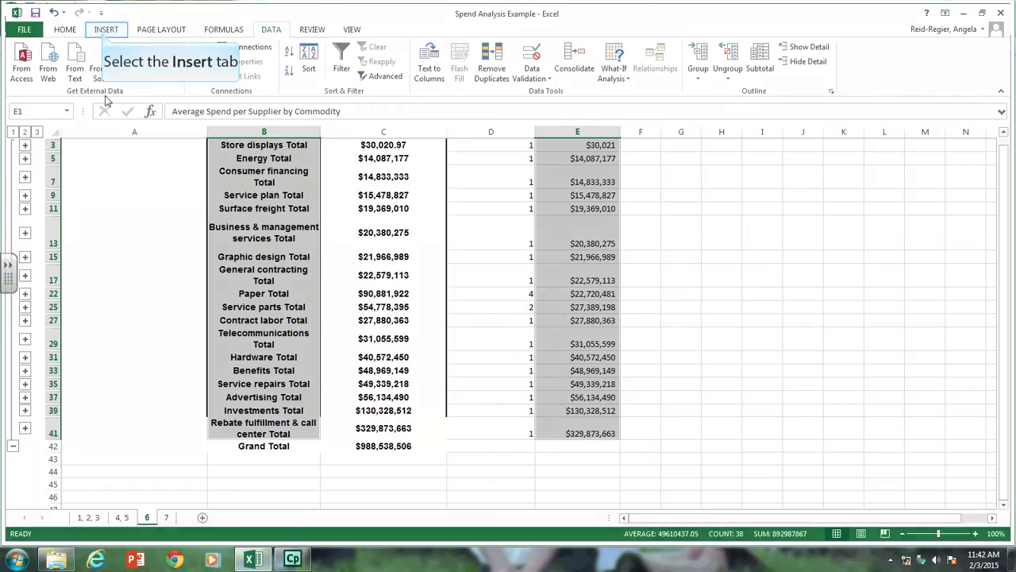
pyautogui.click(106, 30)
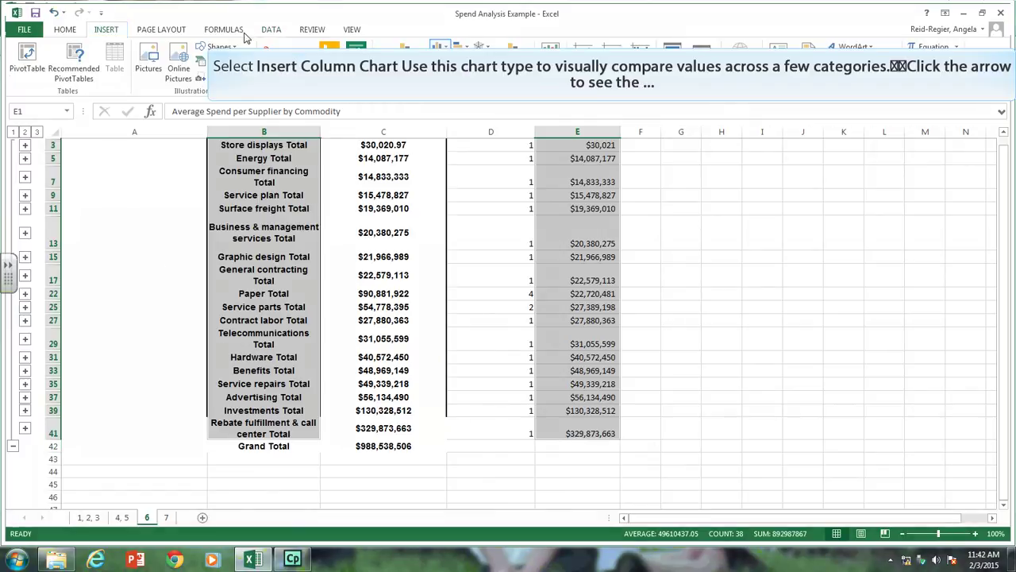
pyautogui.click(437, 49)
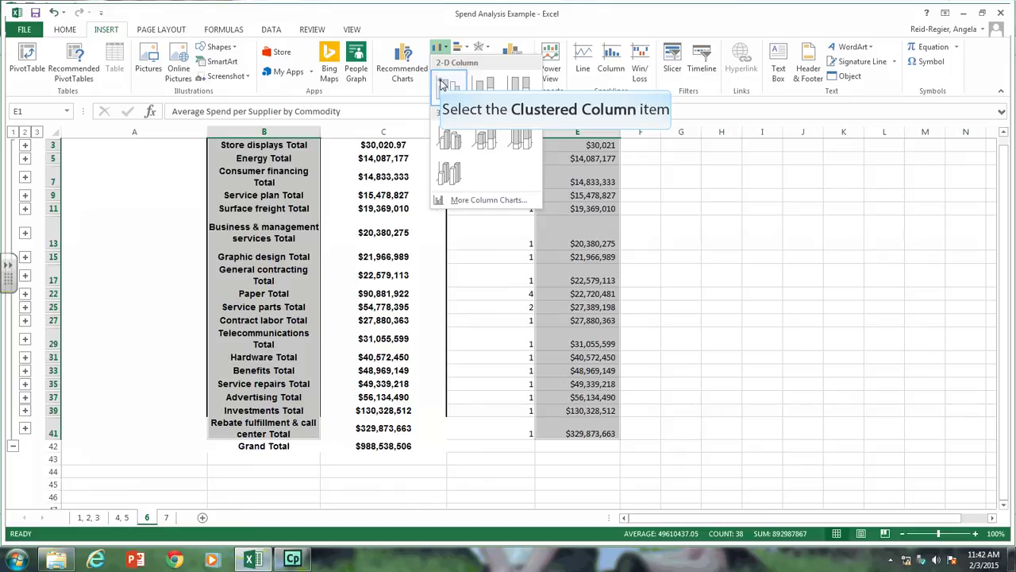
pyautogui.click(443, 85)
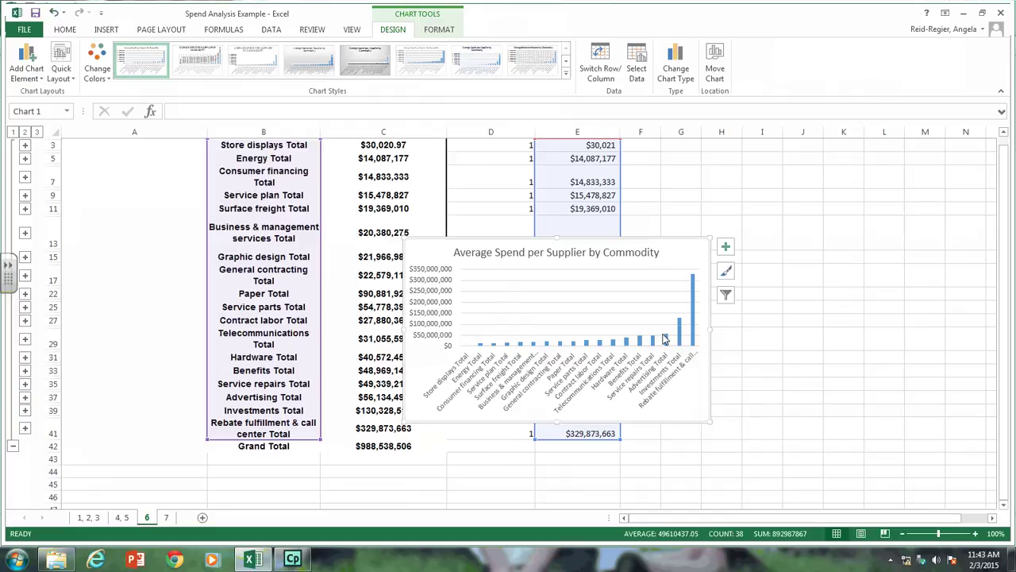
pyautogui.moveTo(664, 339)
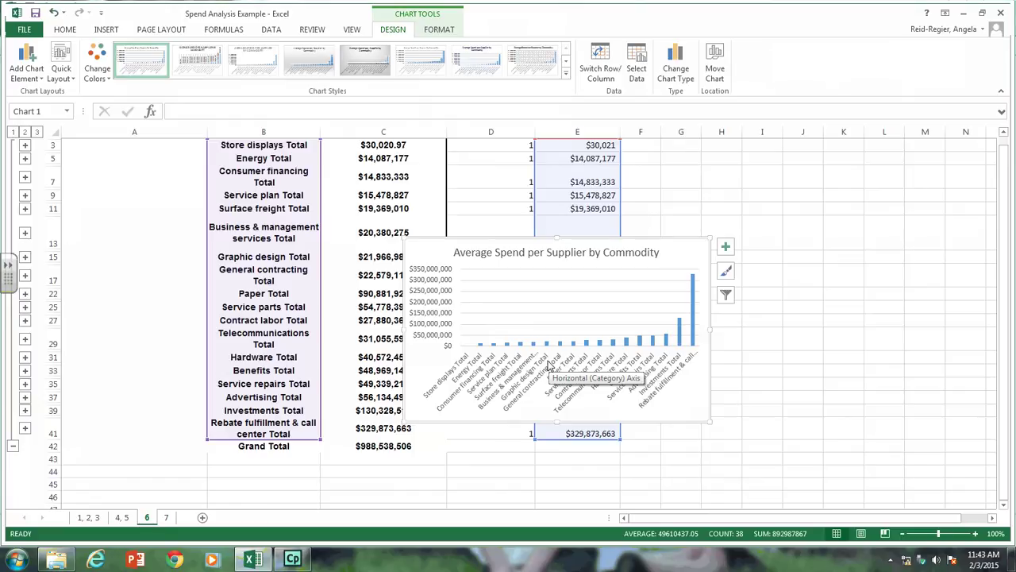
# On sheet "7", sort the supplier data by Commodity from A to Z
pyautogui.click(169, 516)
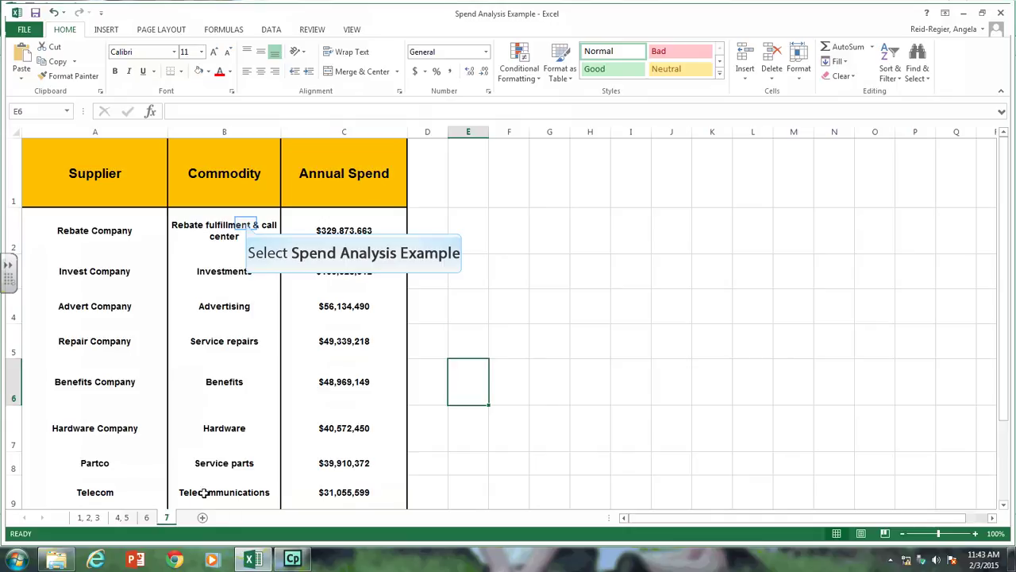
pyautogui.click(247, 226)
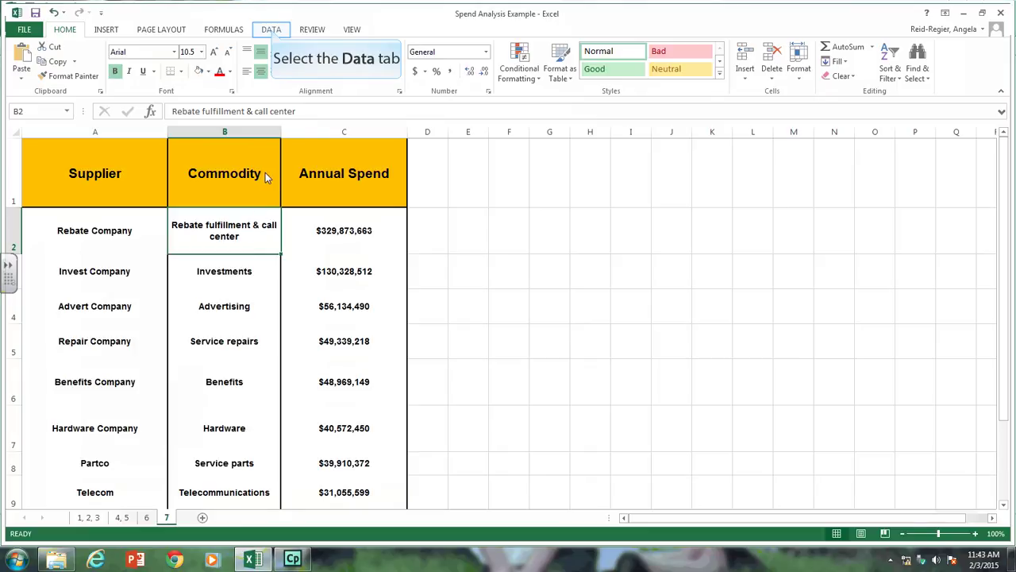
pyautogui.click(271, 31)
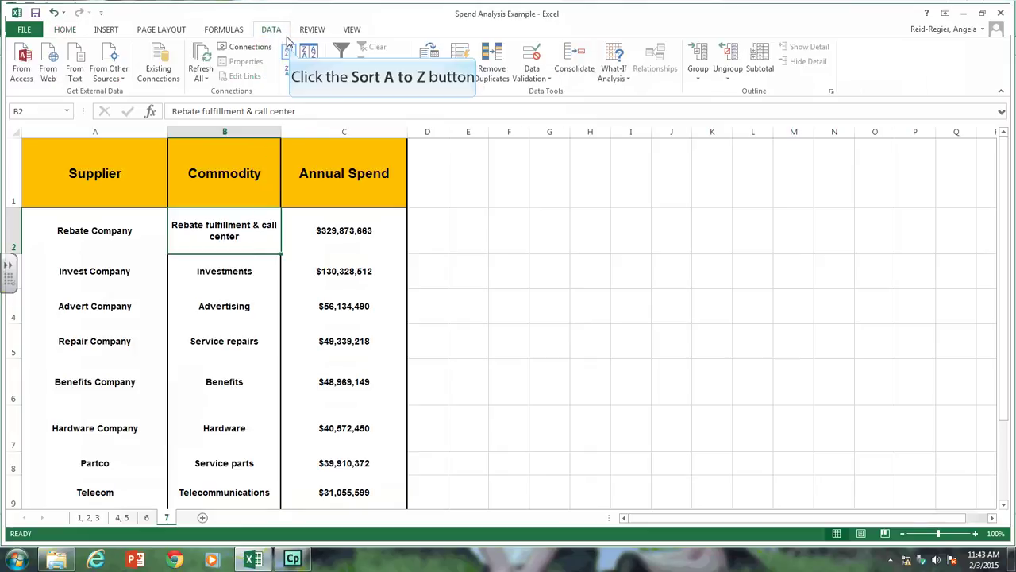
pyautogui.click(289, 49)
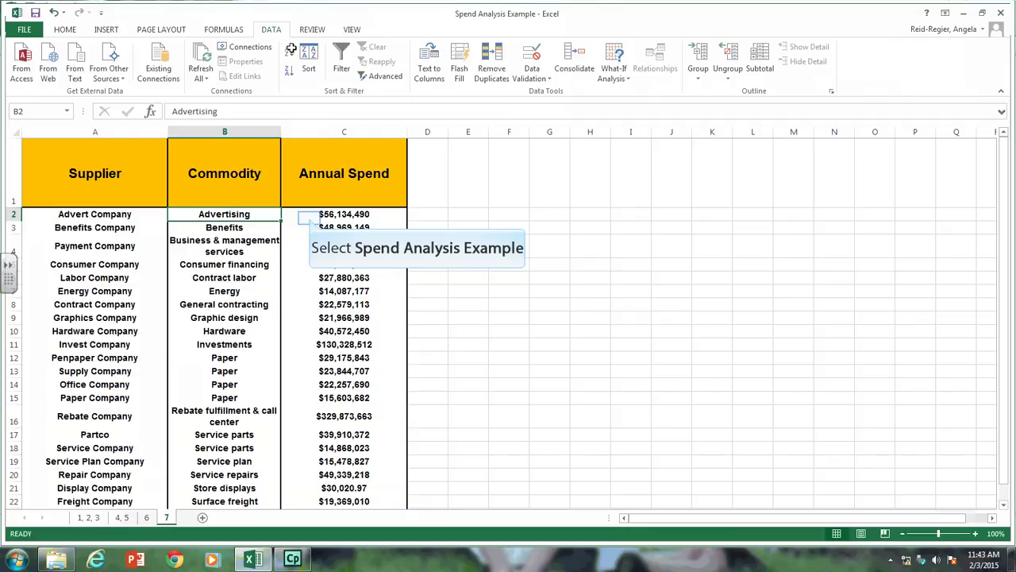
# Add Sum subtotals of Annual Spend at each change in Commodity
pyautogui.click(309, 218)
pyautogui.click(760, 57)
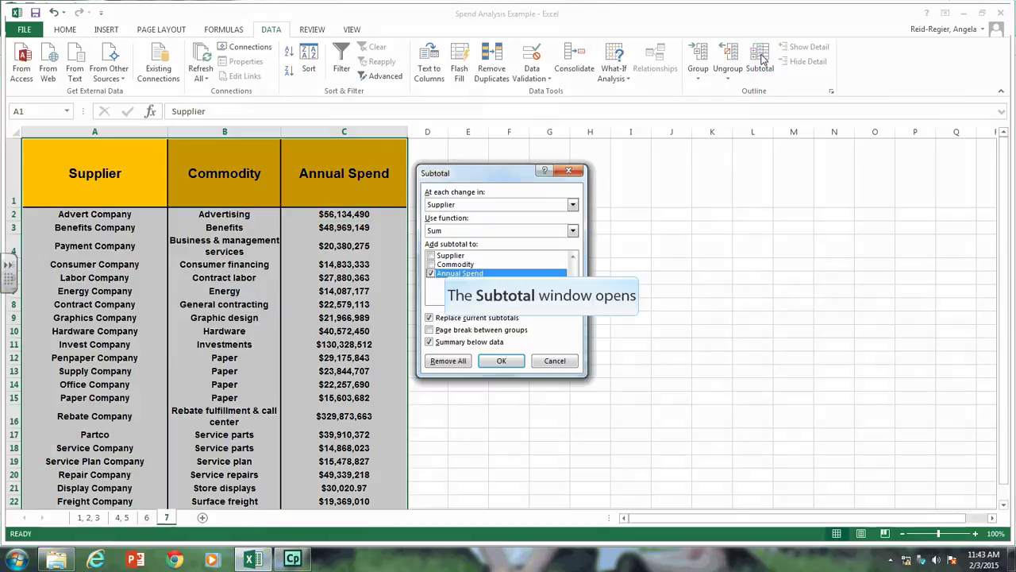
pyautogui.click(572, 206)
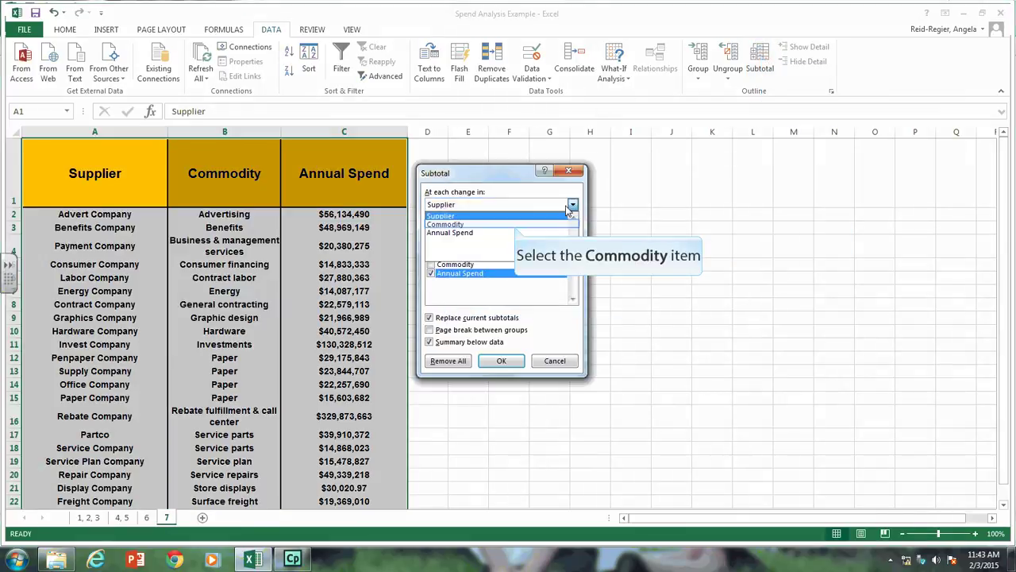
pyautogui.click(514, 225)
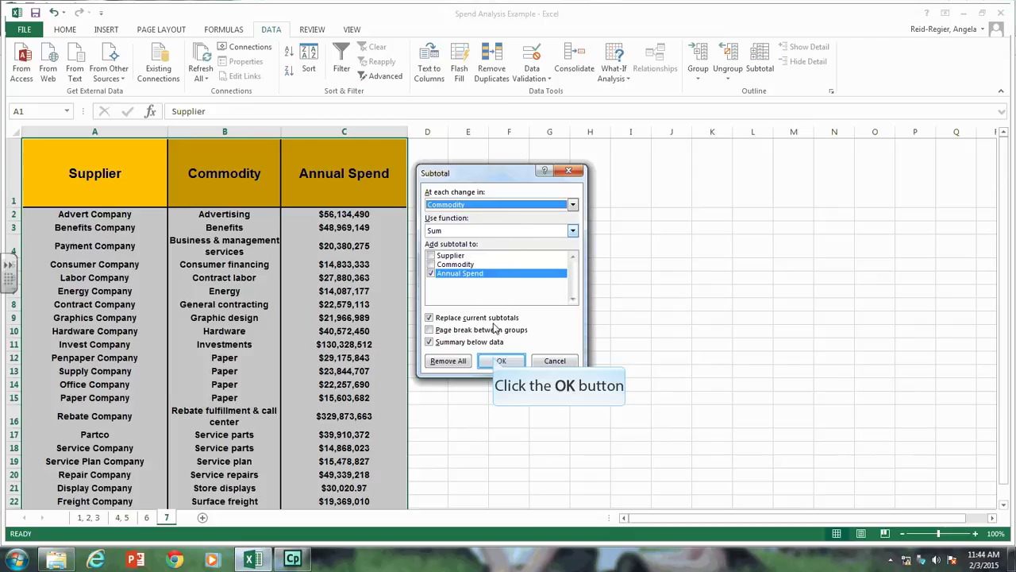
pyautogui.click(499, 361)
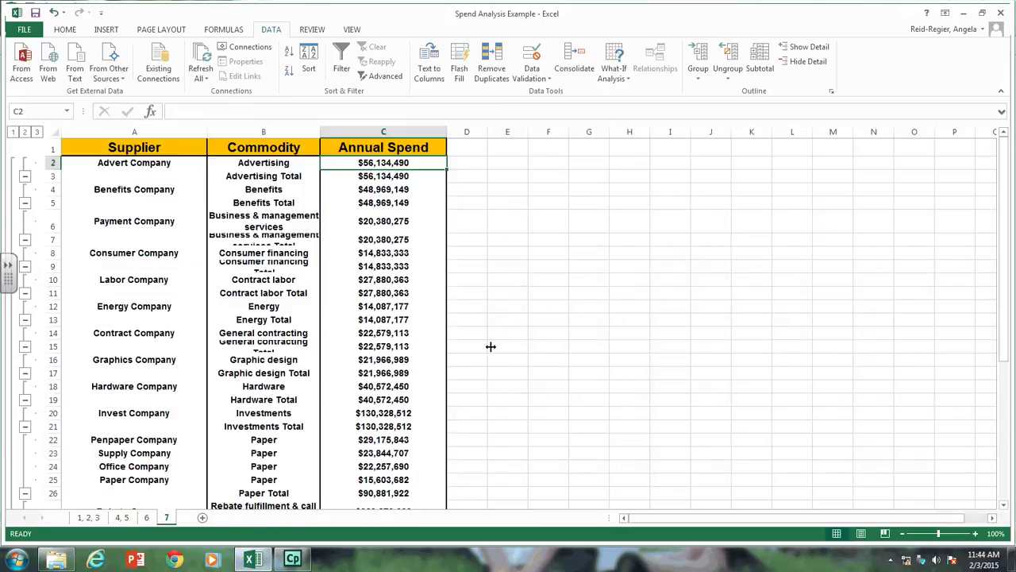
# Widen column D and enter the header "% of Total Spend" in D1
pyautogui.moveTo(488, 134); pyautogui.dragTo(562, 134)
pyautogui.click(480, 146)
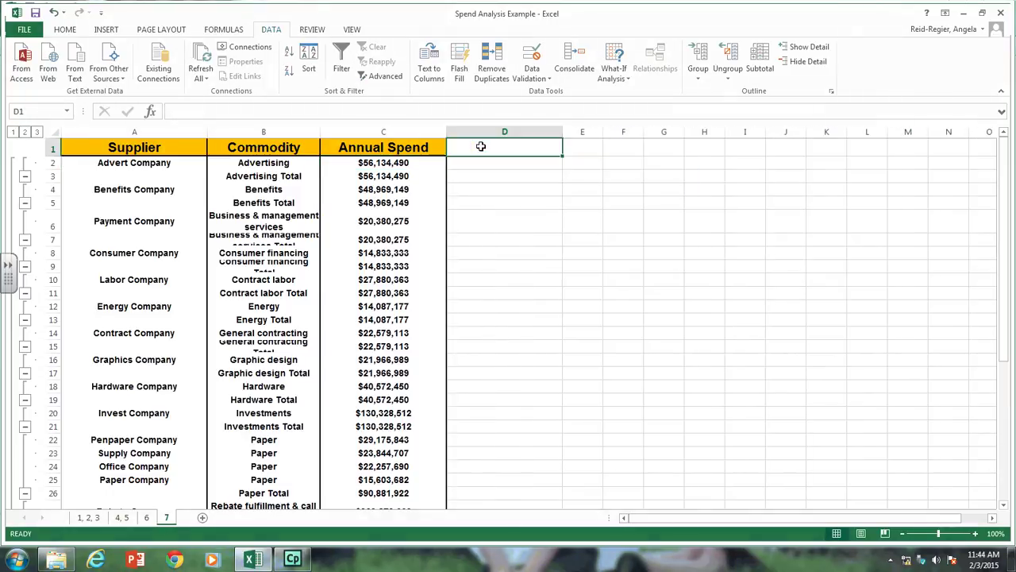
pyautogui.write('% o')
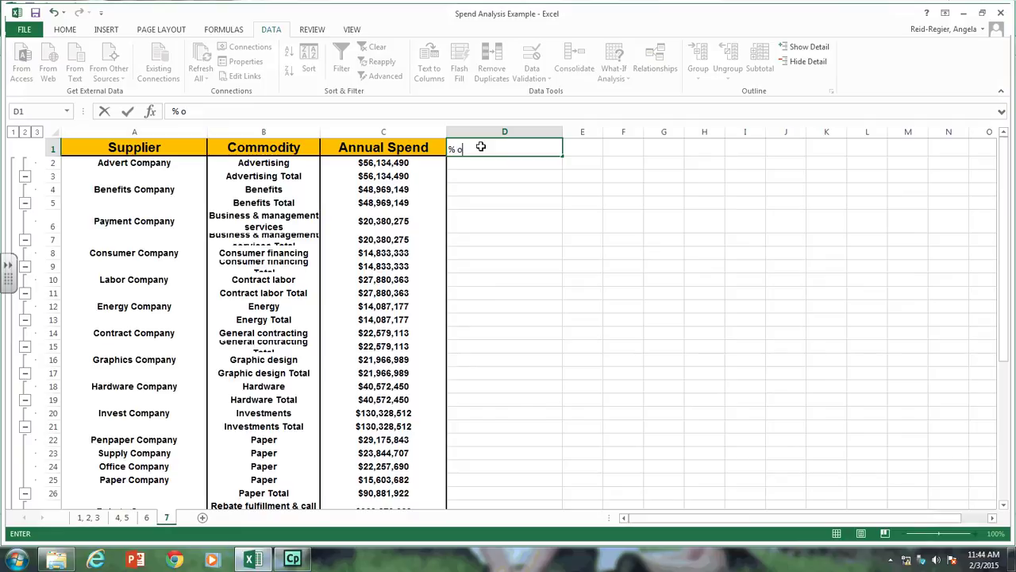
pyautogui.write('f Total Spend')
pyautogui.press('Return')
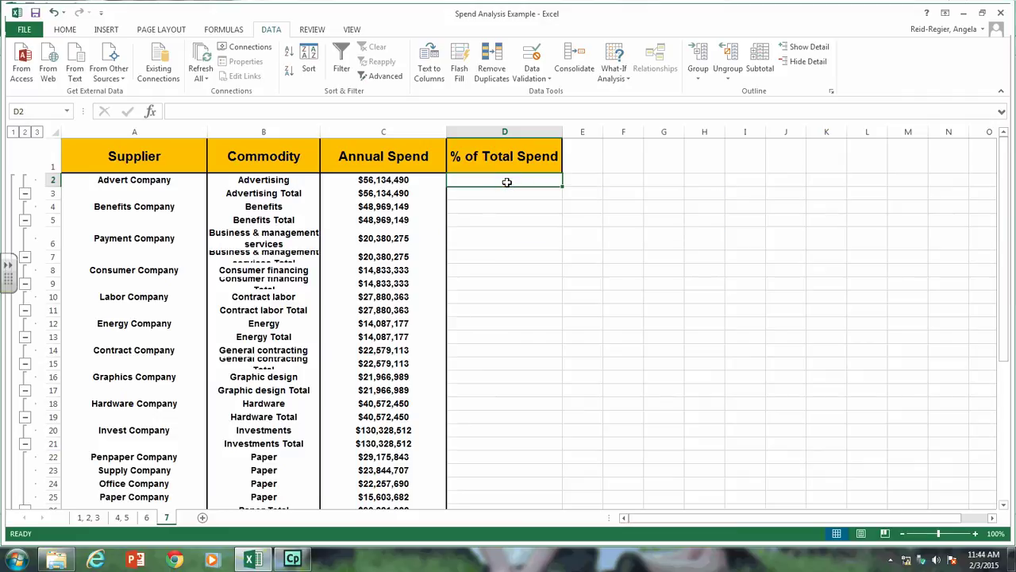
# Enter a formula in D2 dividing Advert Company's annual spend in C2 by the Grand Total in C42
pyautogui.write('=')
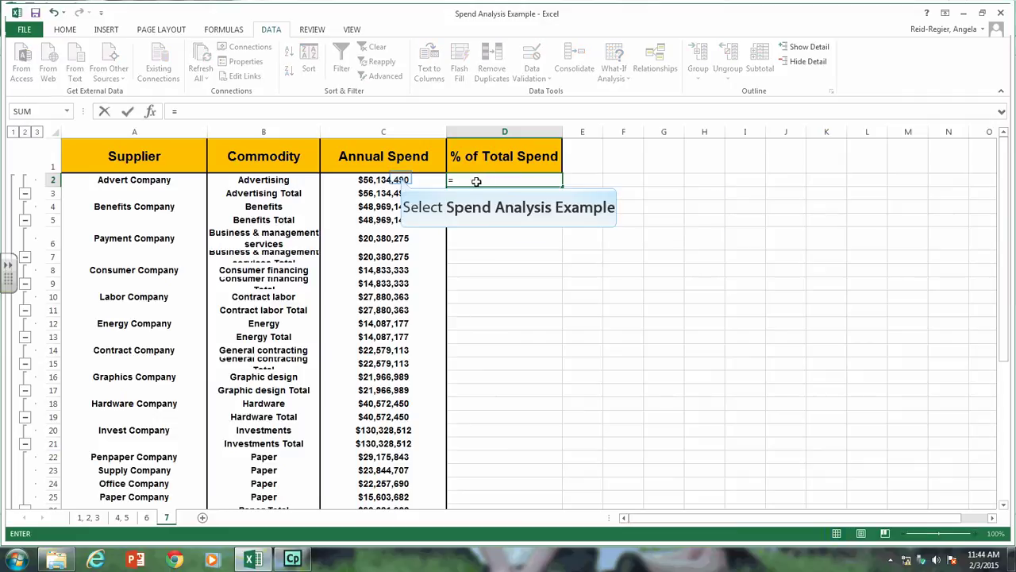
pyautogui.click(401, 178)
pyautogui.write('/')
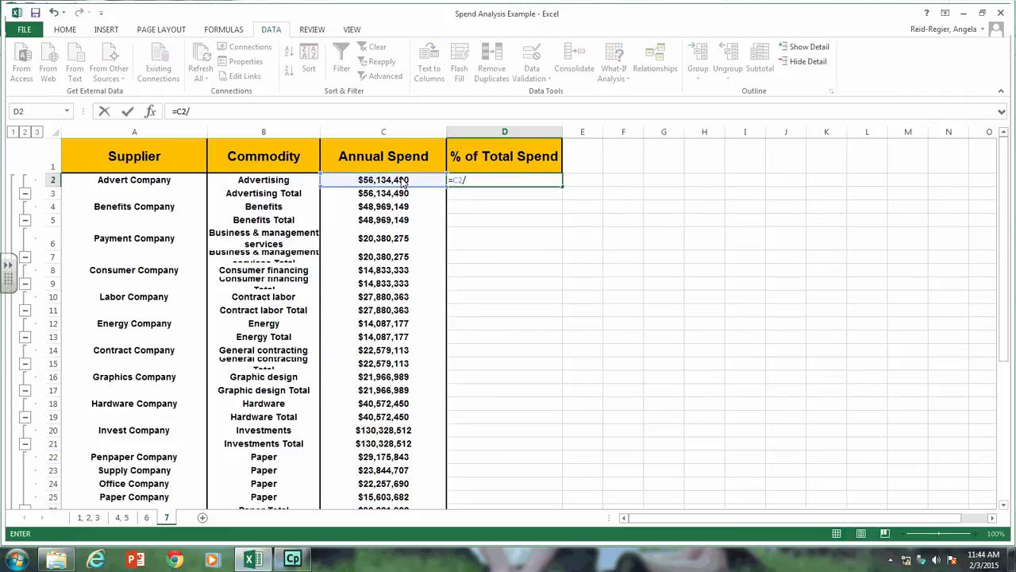
pyautogui.moveTo(1002, 295); pyautogui.dragTo(989, 427)
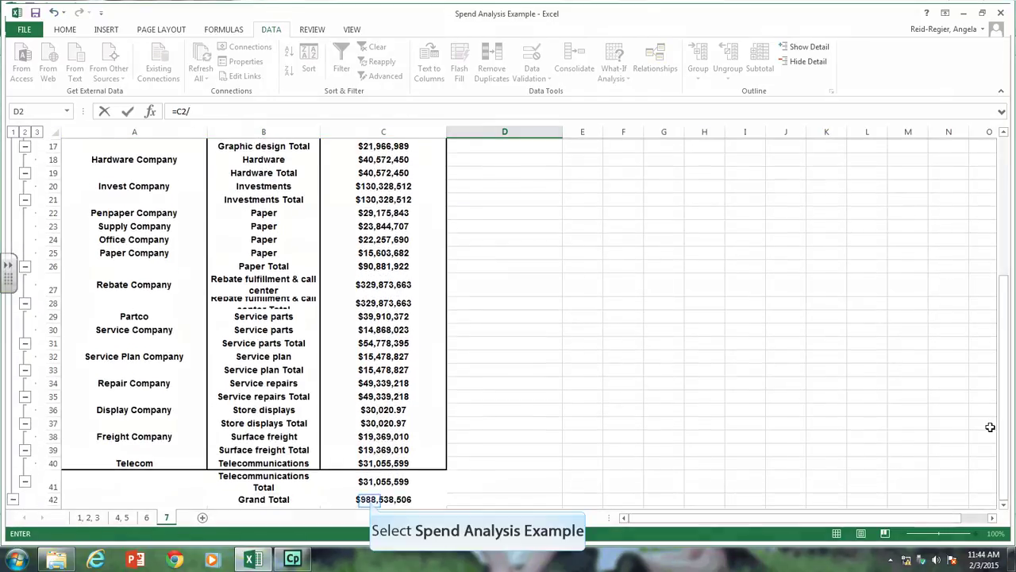
pyautogui.click(369, 500)
pyautogui.press('Return')
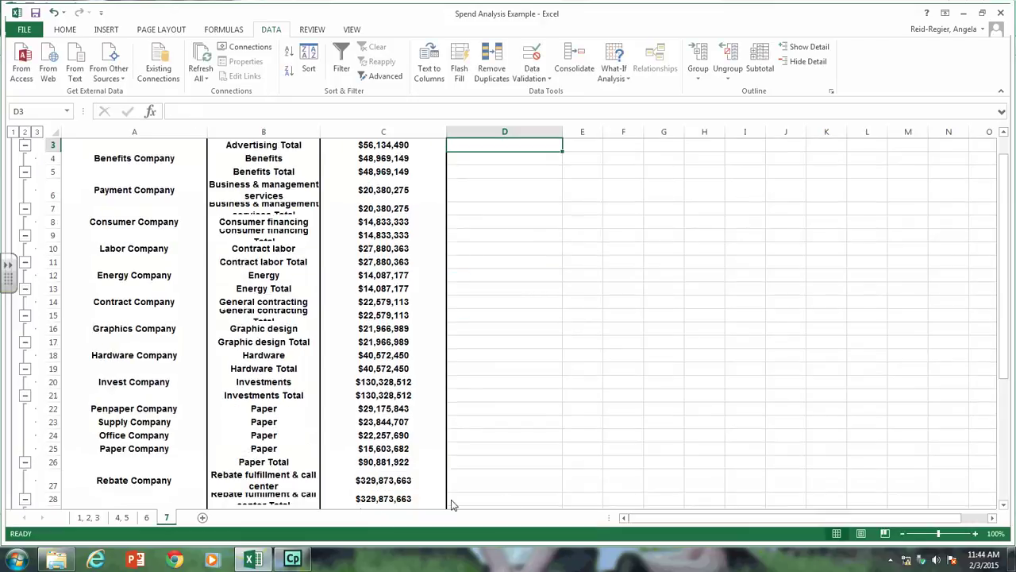
pyautogui.moveTo(1004, 295); pyautogui.dragTo(1008, 233)
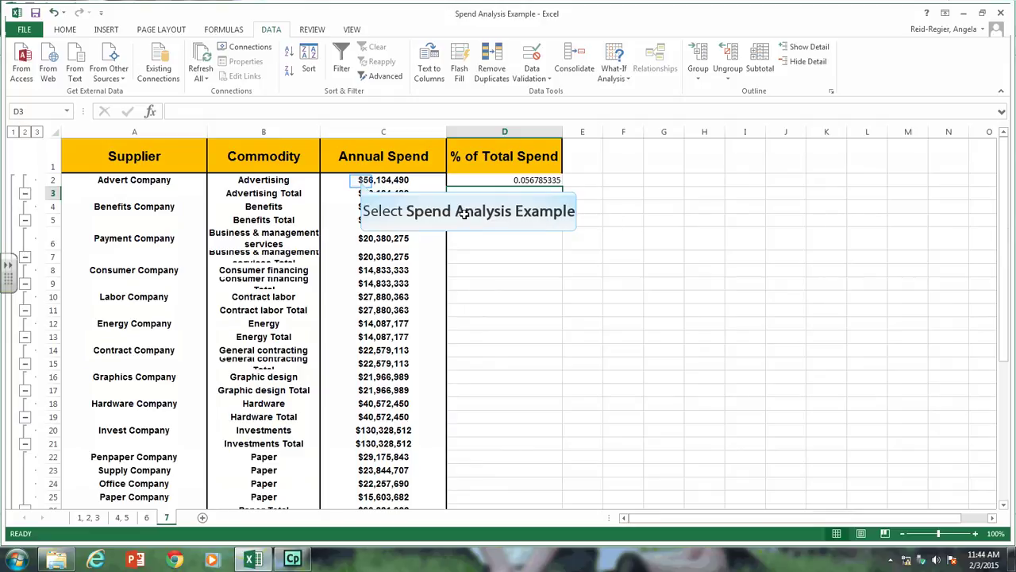
pyautogui.click(363, 182)
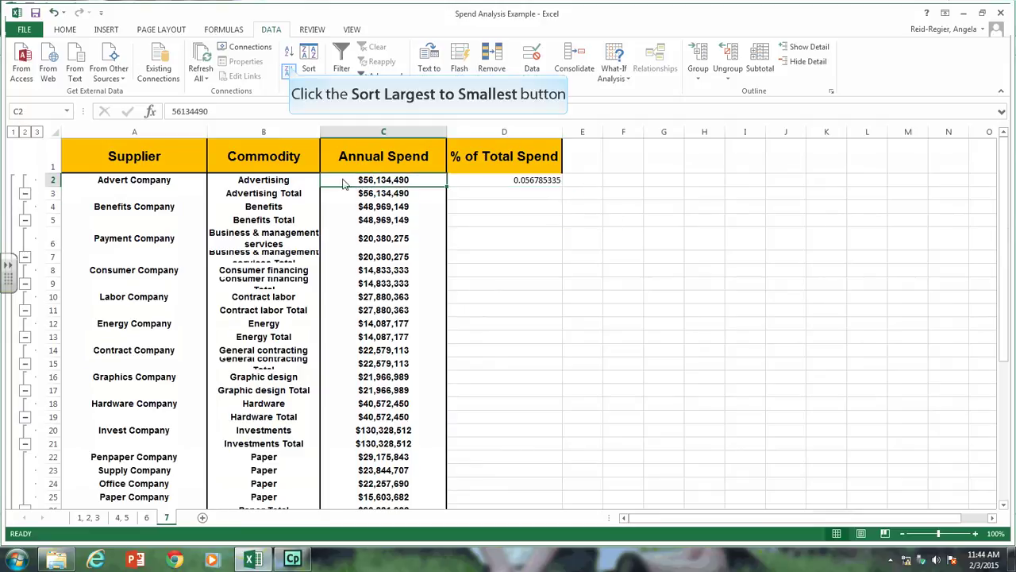
pyautogui.click(288, 70)
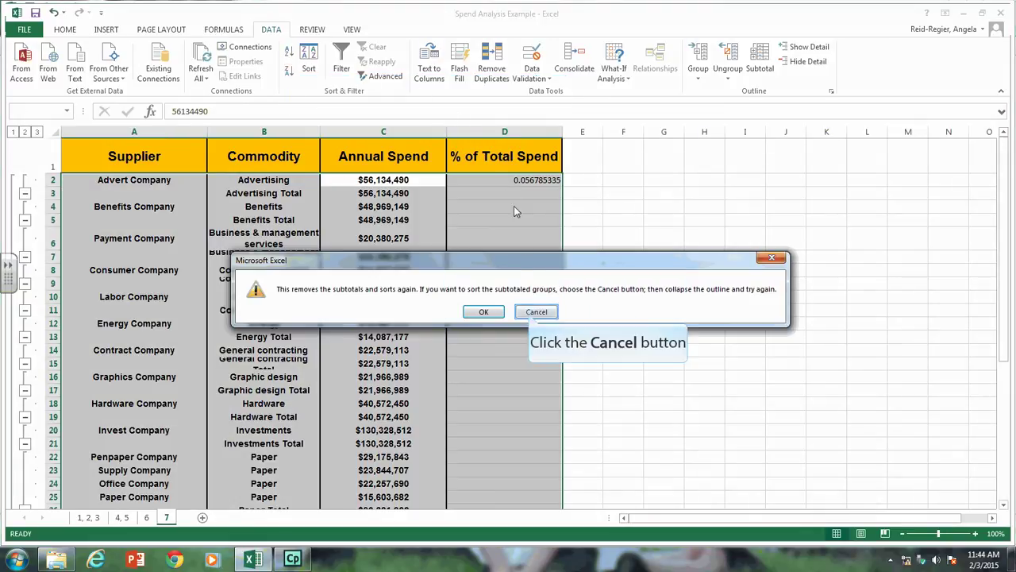
pyautogui.click(533, 314)
pyautogui.click(379, 324)
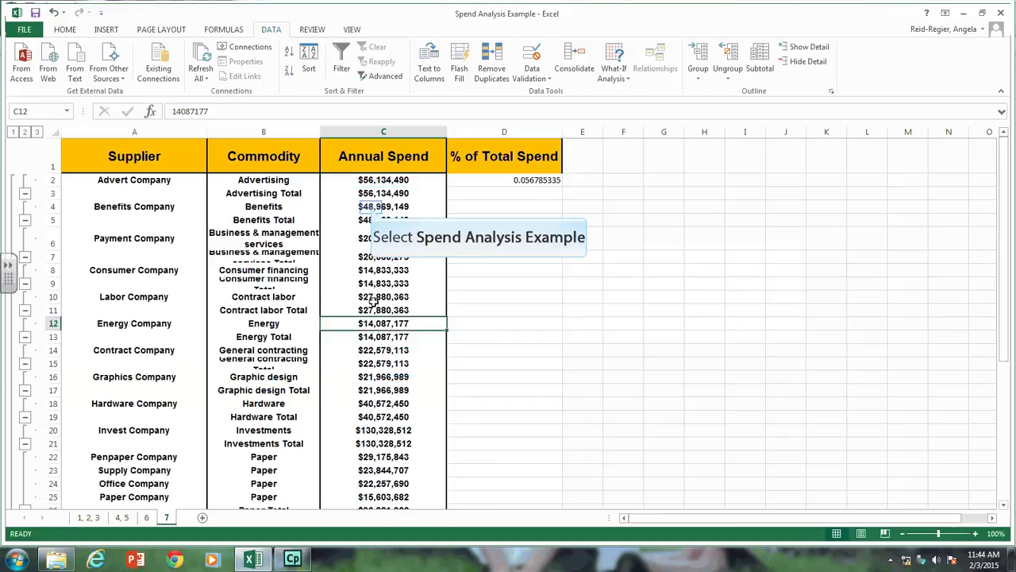
pyautogui.click(361, 208)
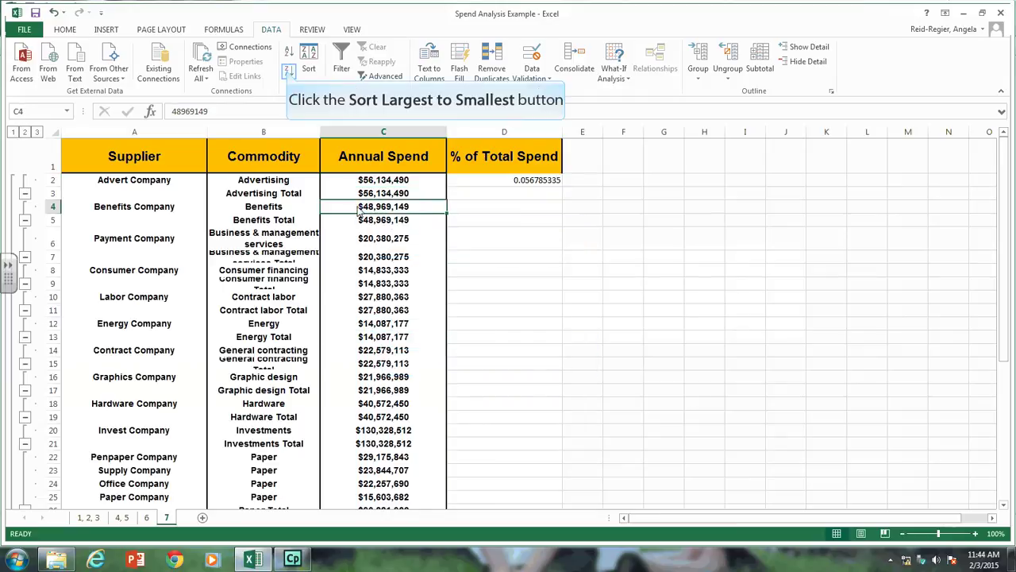
pyautogui.click(289, 72)
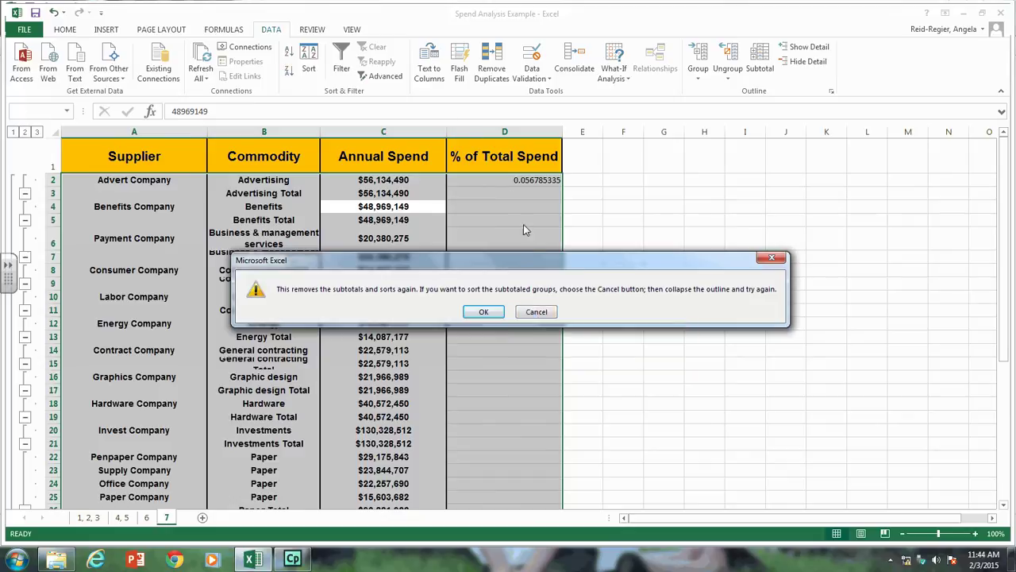
pyautogui.click(536, 312)
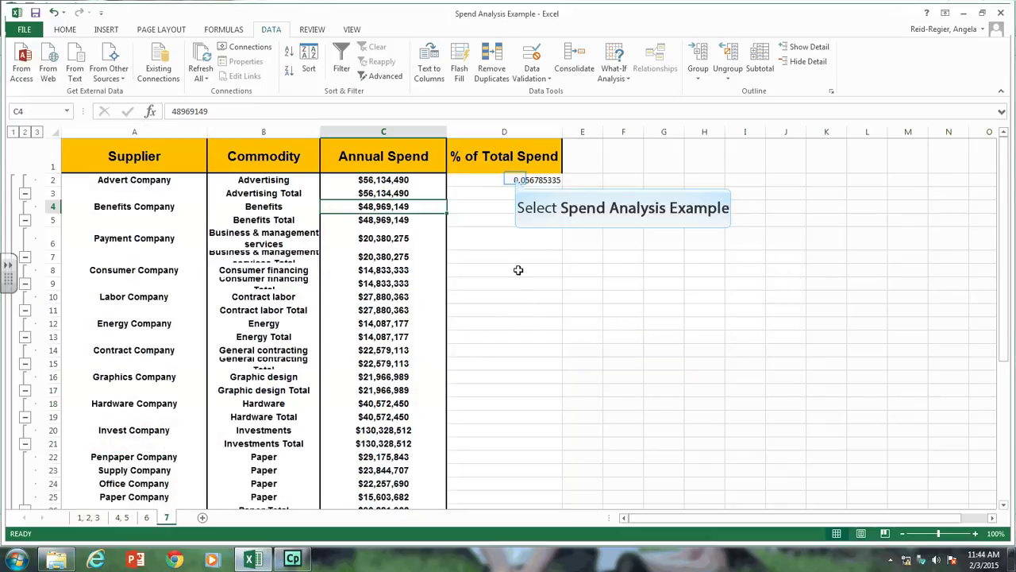
# Format the whole % of Total Spend column as Percentage with 2 decimal places
pyautogui.click(517, 180)
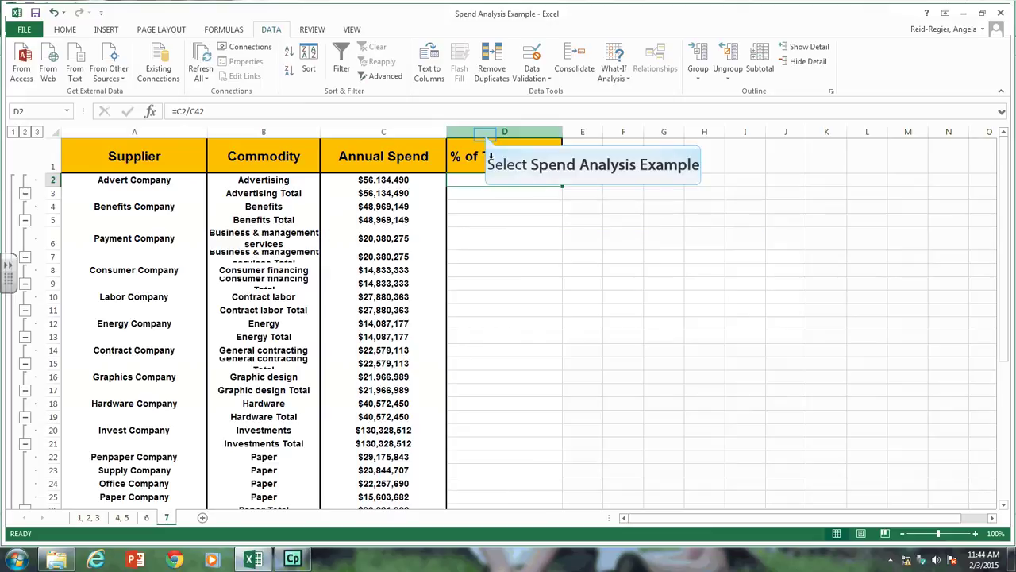
pyautogui.click(485, 132)
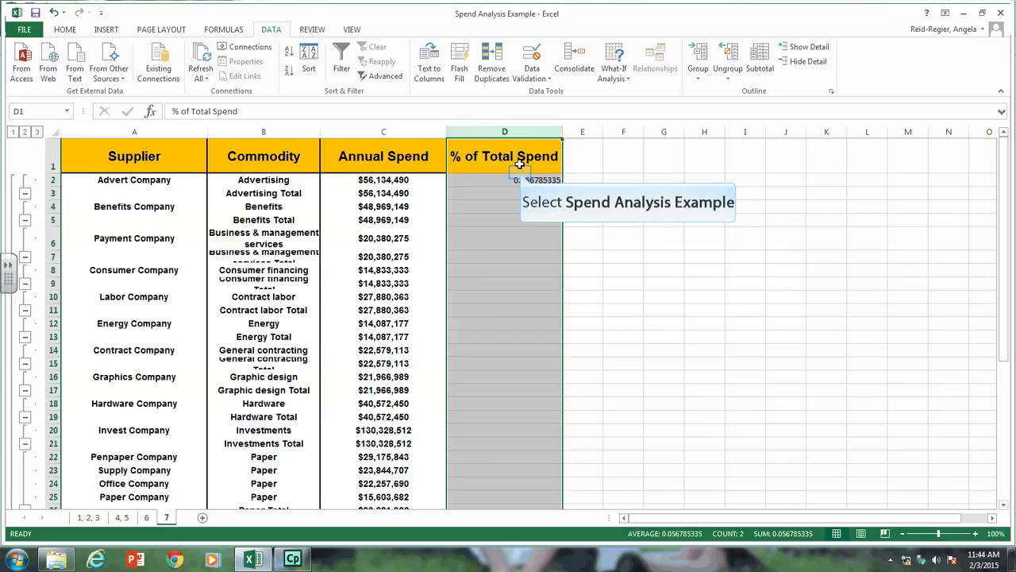
pyautogui.click(520, 171)
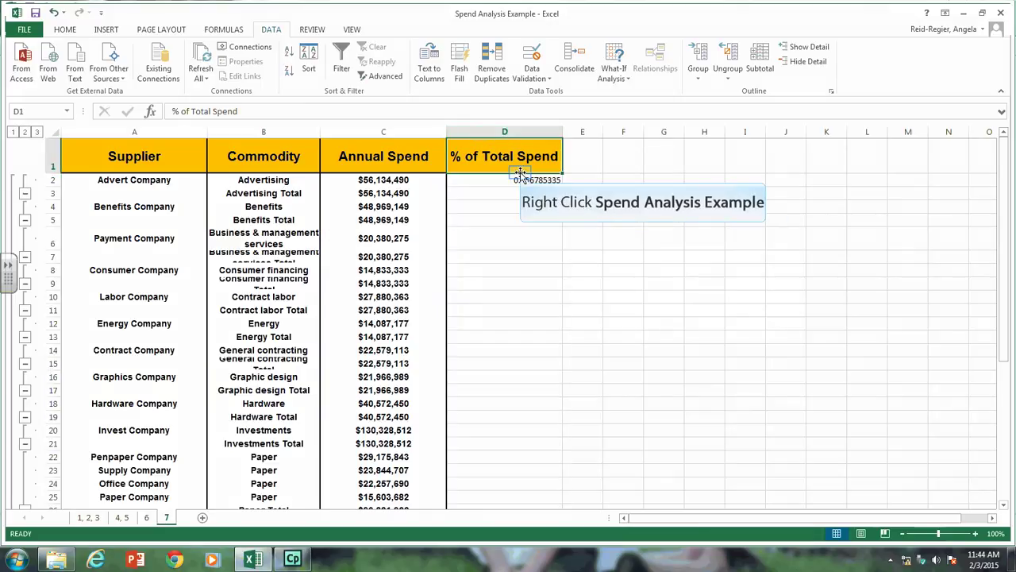
pyautogui.click(492, 127)
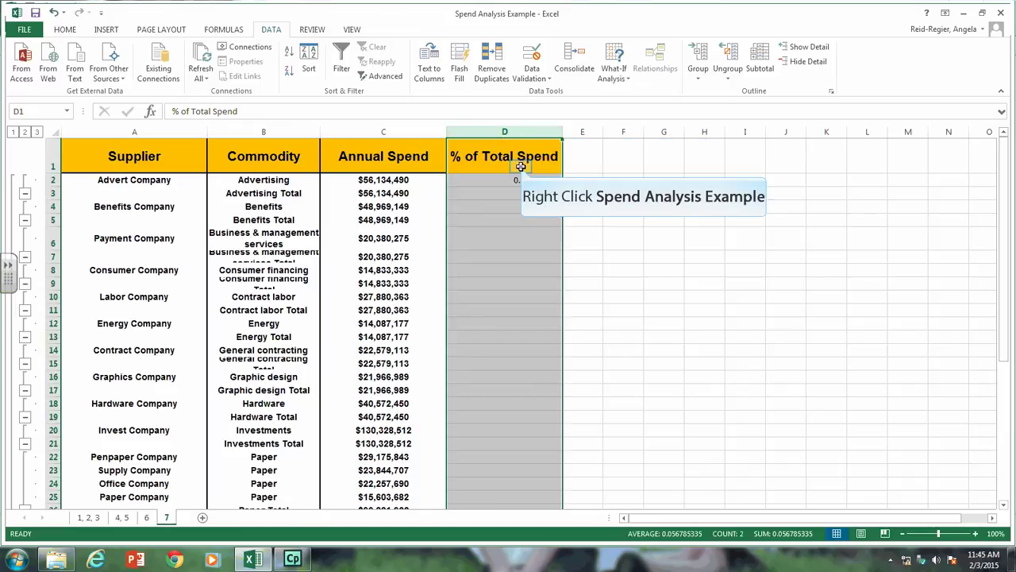
pyautogui.rightClick(522, 168)
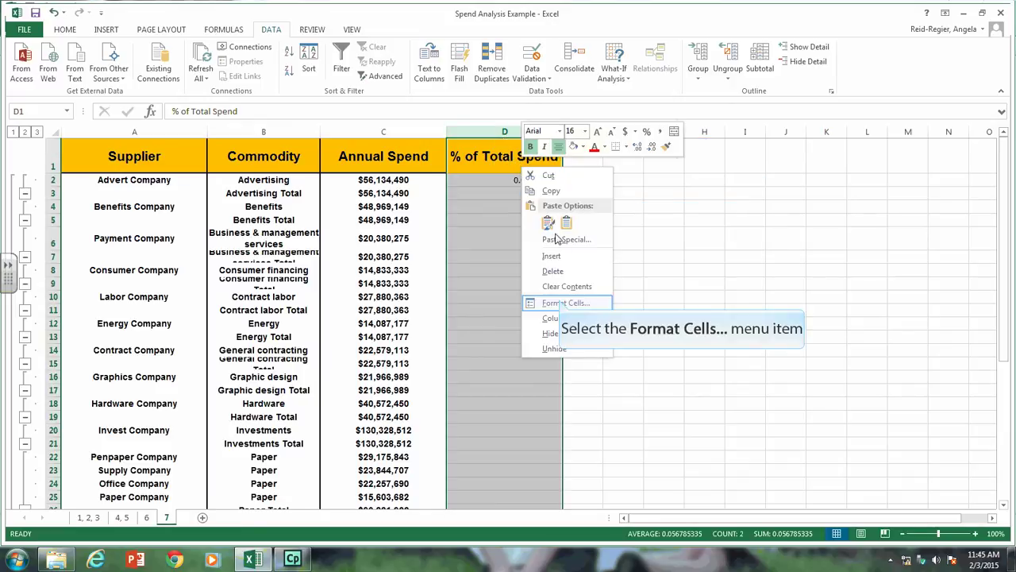
pyautogui.click(560, 302)
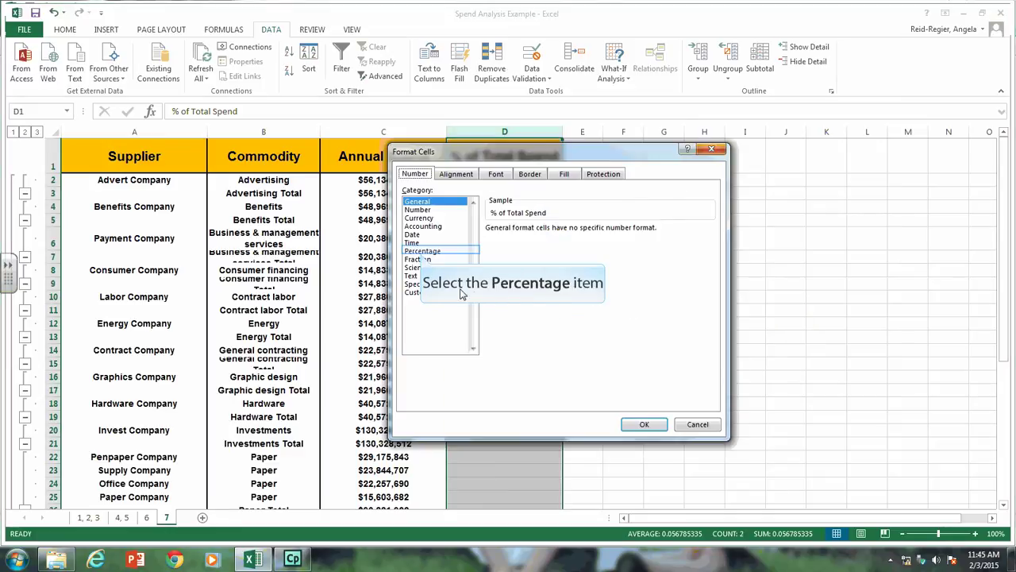
pyautogui.click(422, 251)
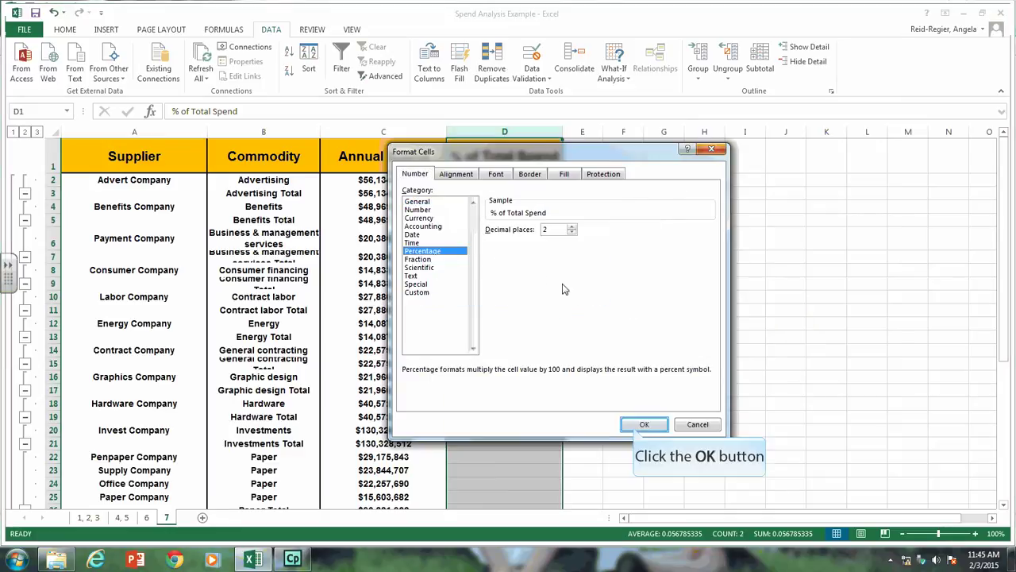
pyautogui.click(635, 427)
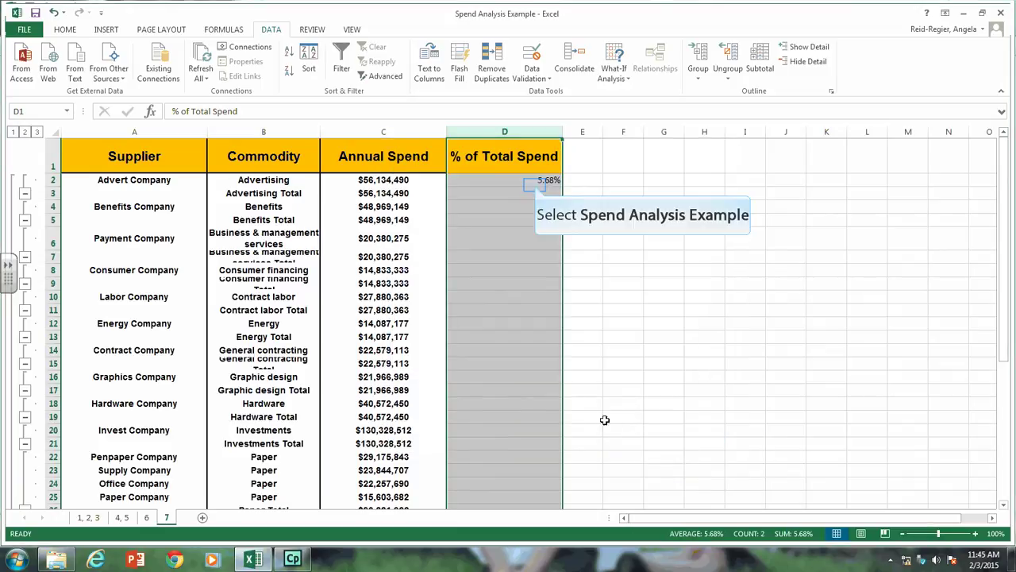
# Make the Grand Total reference in D2 absolute so the formula reads =C2/$C$42
pyautogui.click(536, 183)
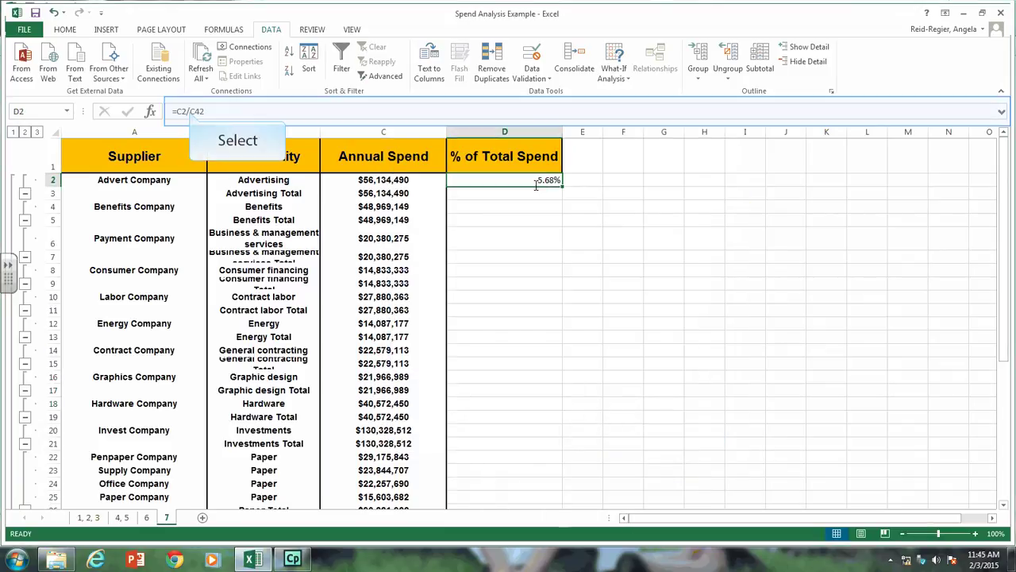
pyautogui.click(190, 111)
pyautogui.write('$')
pyautogui.press('Return')
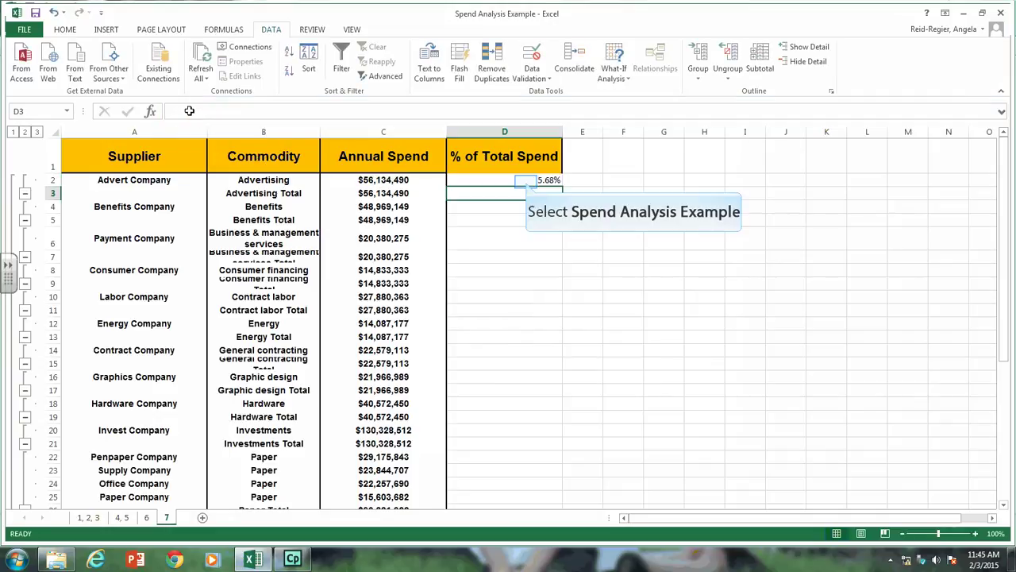
# Fill the percentage formula from D2 down through D41, the Telecommunications Total row
pyautogui.click(526, 181)
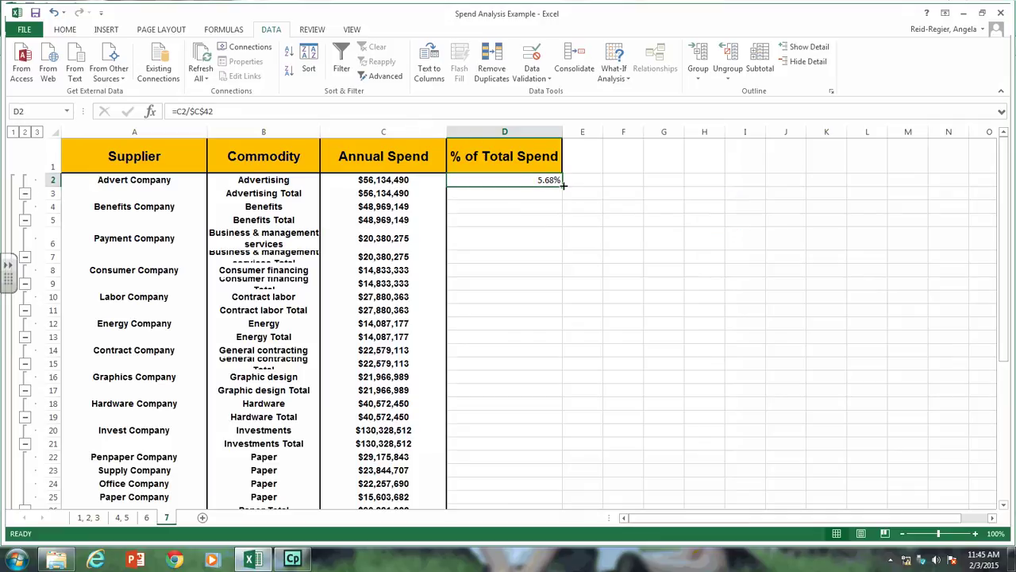
pyautogui.moveTo(564, 185); pyautogui.dragTo(526, 438)
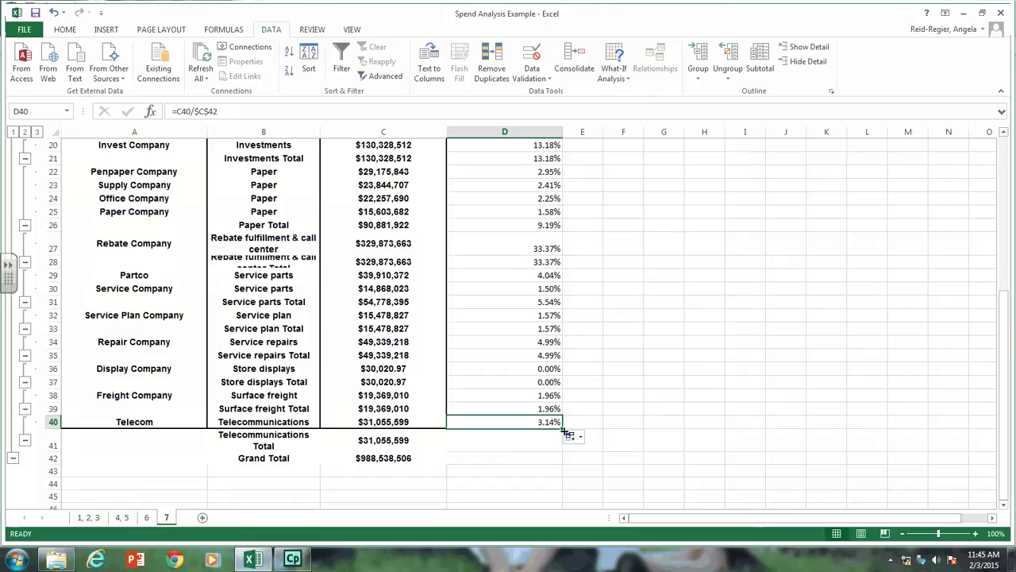
pyautogui.moveTo(563, 429); pyautogui.dragTo(566, 448)
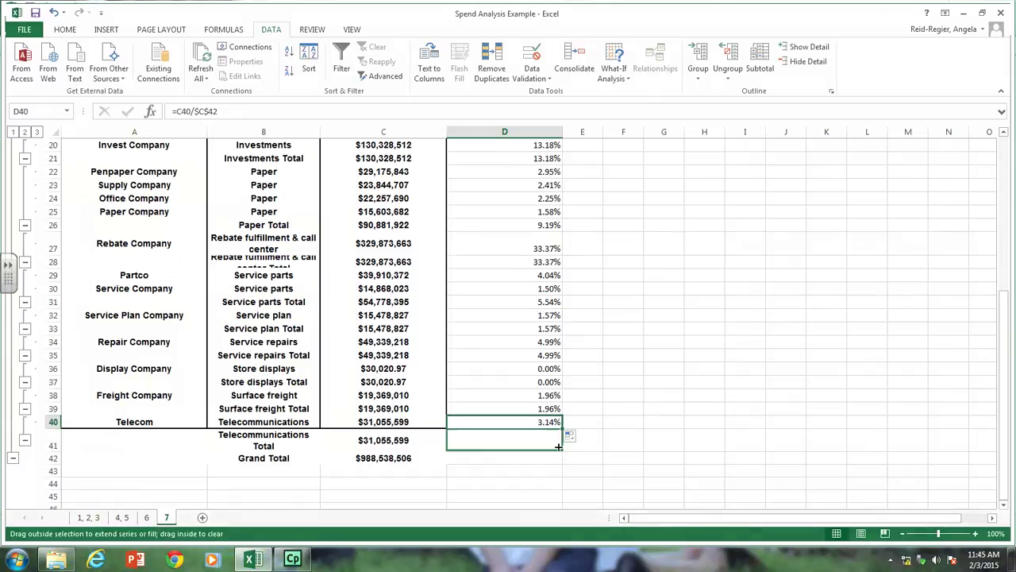
pyautogui.click(530, 401)
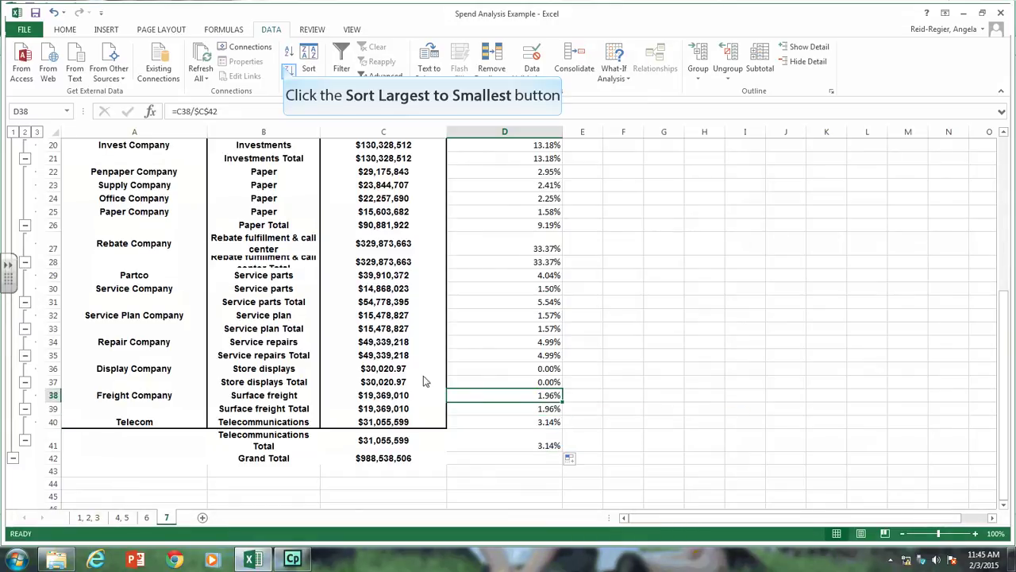
pyautogui.click(287, 72)
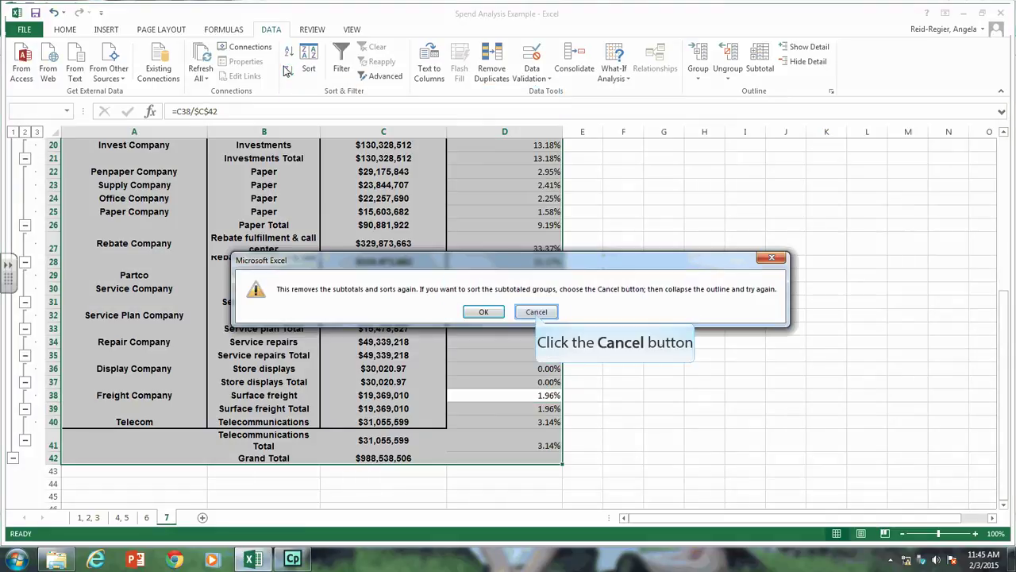
pyautogui.click(537, 313)
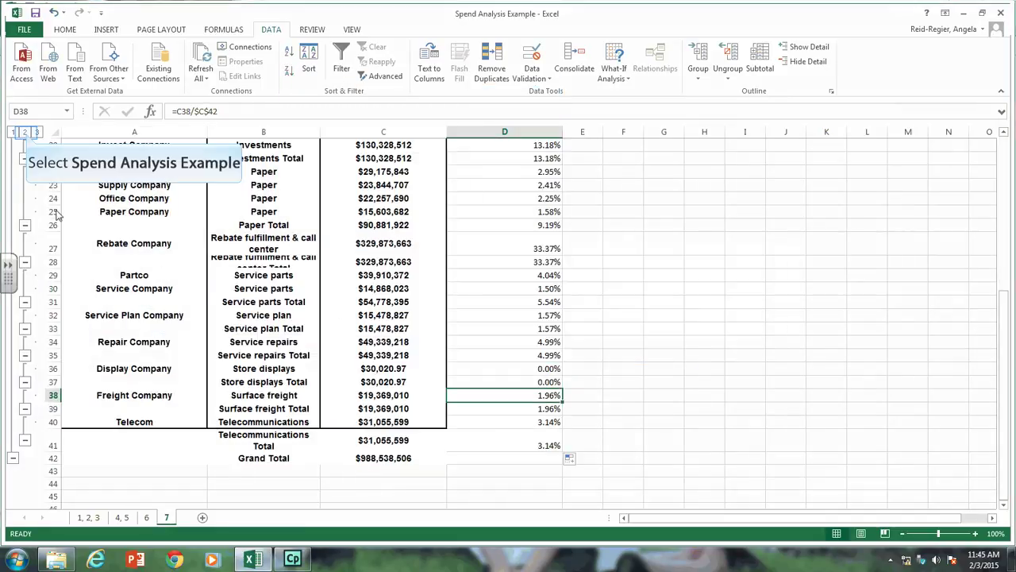
# Collapse the outline to level 2 and sort the commodity subtotals by % of Total Spend from largest to smallest
pyautogui.click(25, 133)
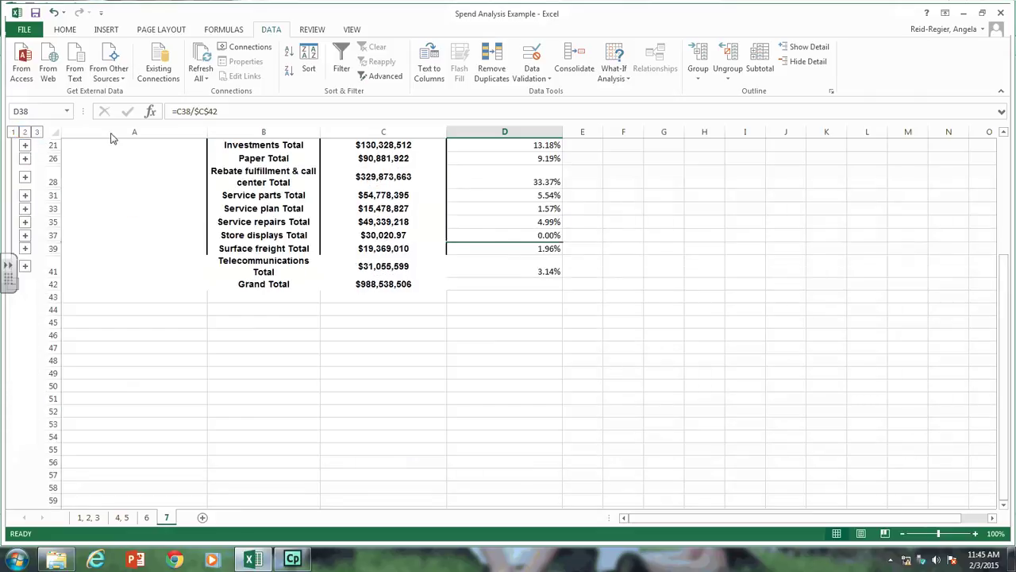
pyautogui.moveTo(1007, 326); pyautogui.dragTo(1008, 142)
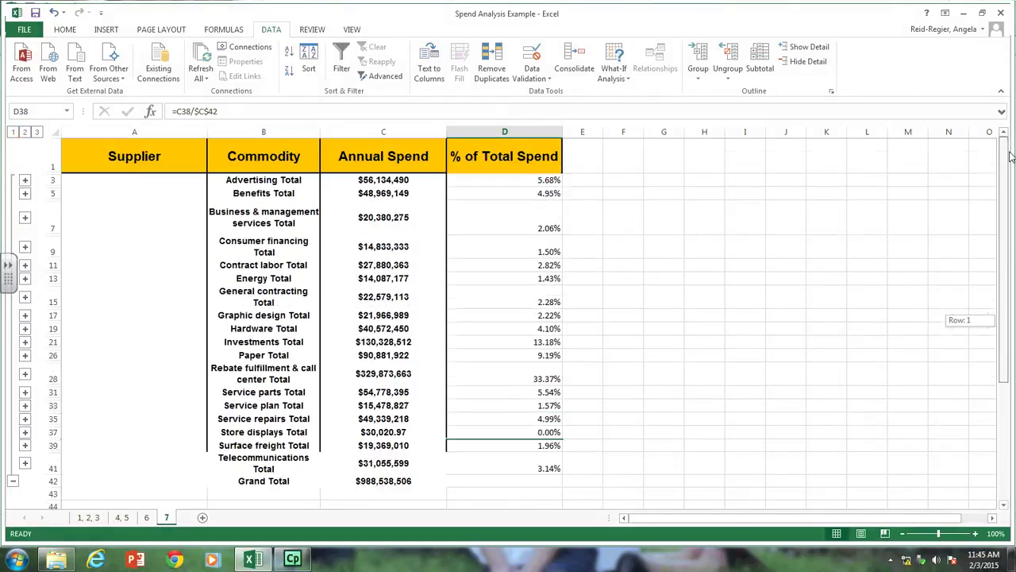
pyautogui.click(492, 180)
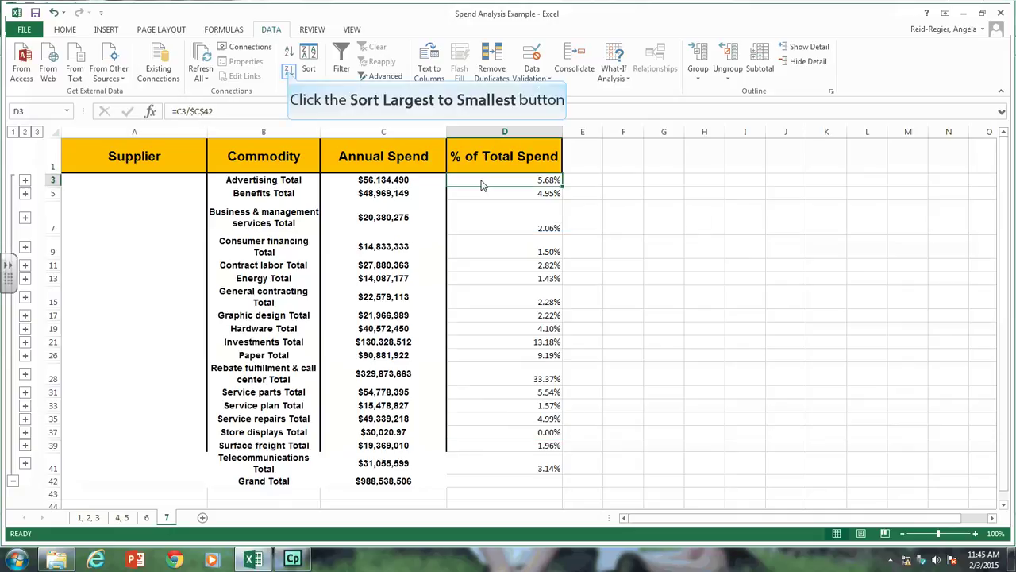
pyautogui.click(289, 72)
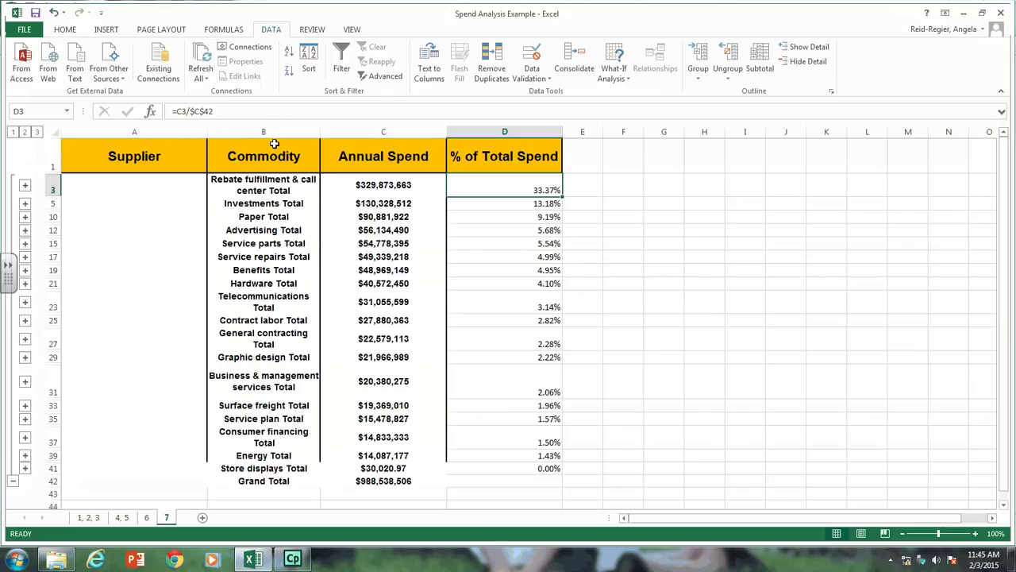
# Insert a 2-D Clustered Column chart from the Commodity and % of Total Spend columns, headers included, leaving out the Grand Total row
pyautogui.moveTo(273, 141); pyautogui.dragTo(240, 470)
pyautogui.hotkey('ctrl', 'q')
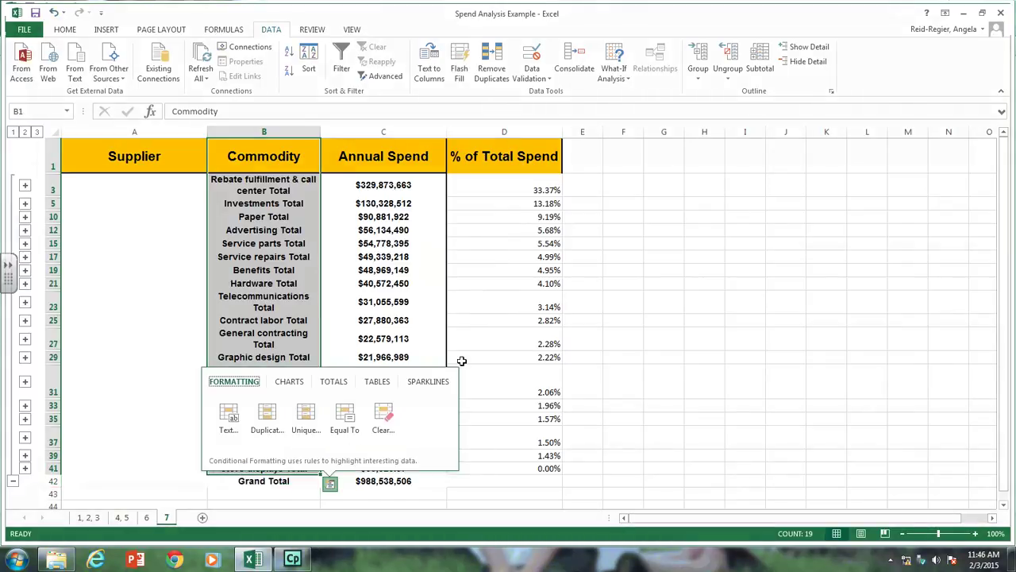
pyautogui.moveTo(509, 147); pyautogui.dragTo(539, 472)
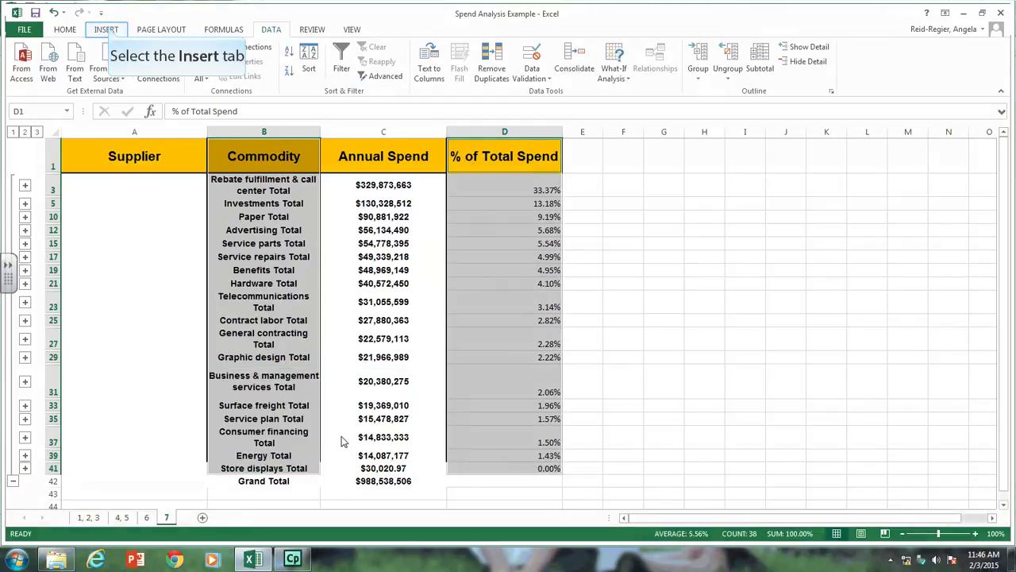
pyautogui.click(107, 30)
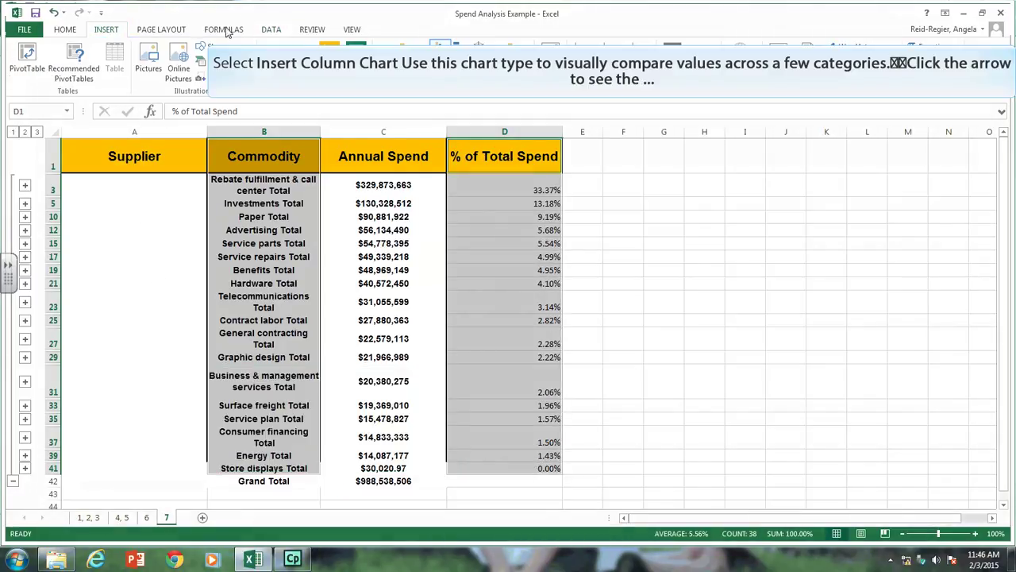
pyautogui.click(436, 45)
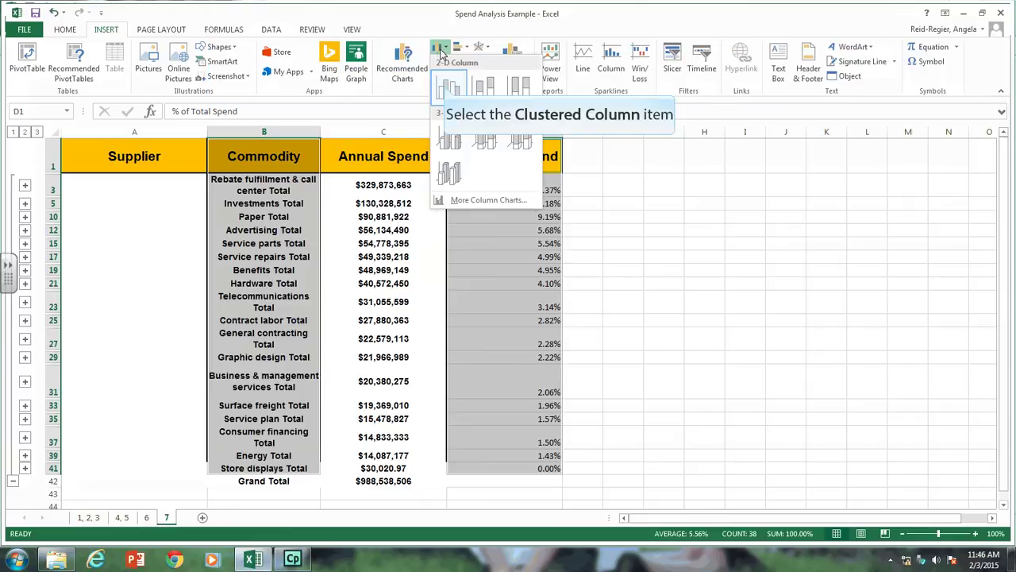
pyautogui.click(447, 87)
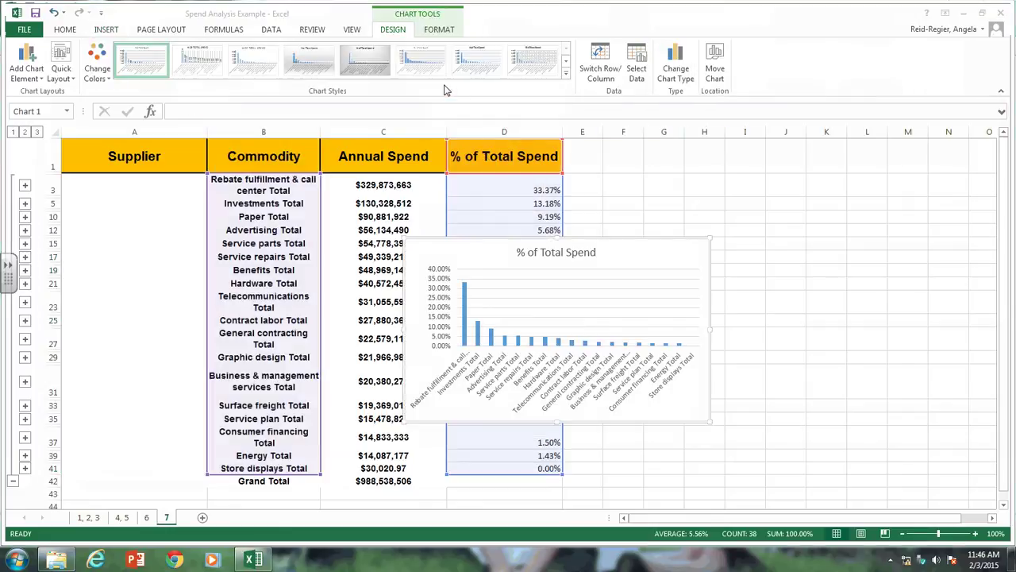